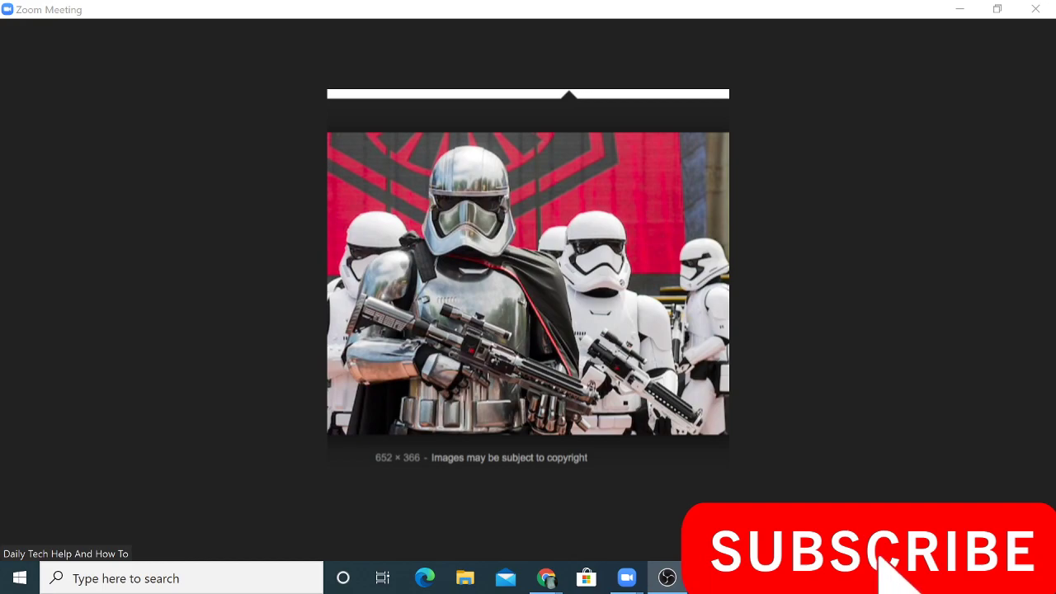
Switch the stormtrooper-image meeting into full screen and back out again.
mouse_move(1039, 66)
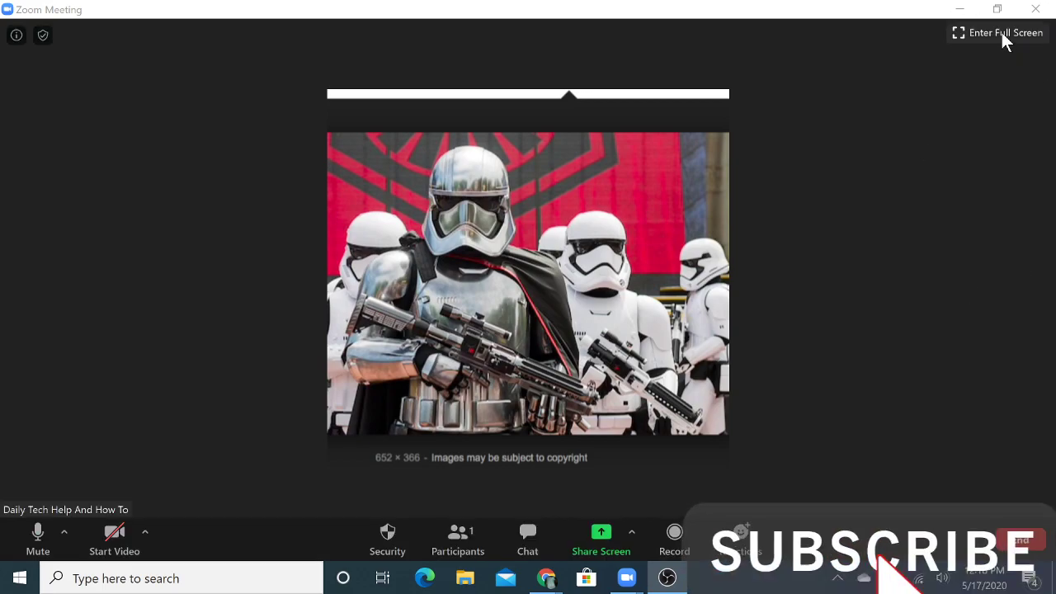
click(1002, 32)
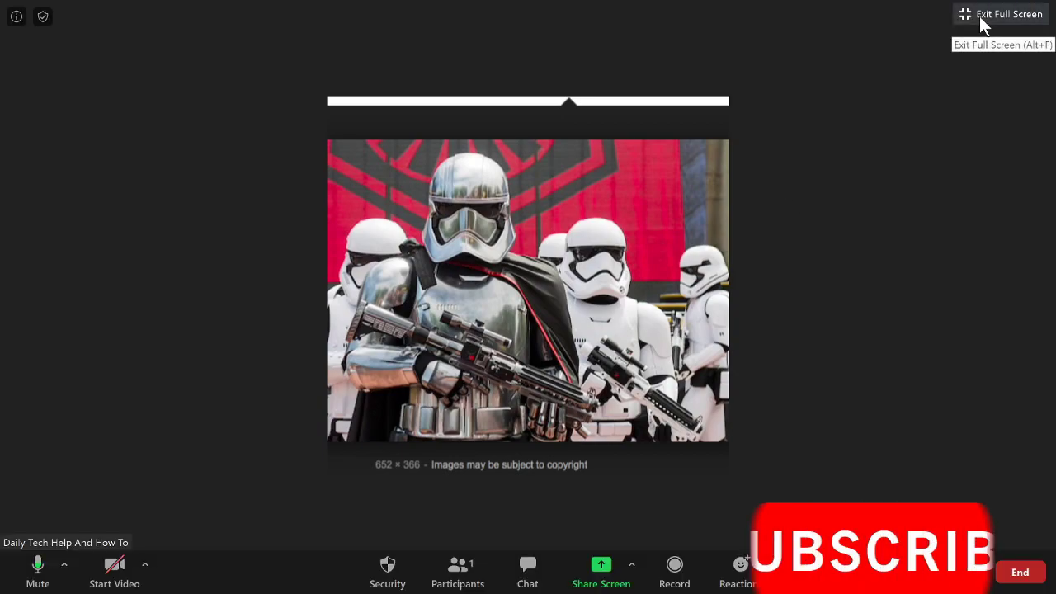
click(979, 17)
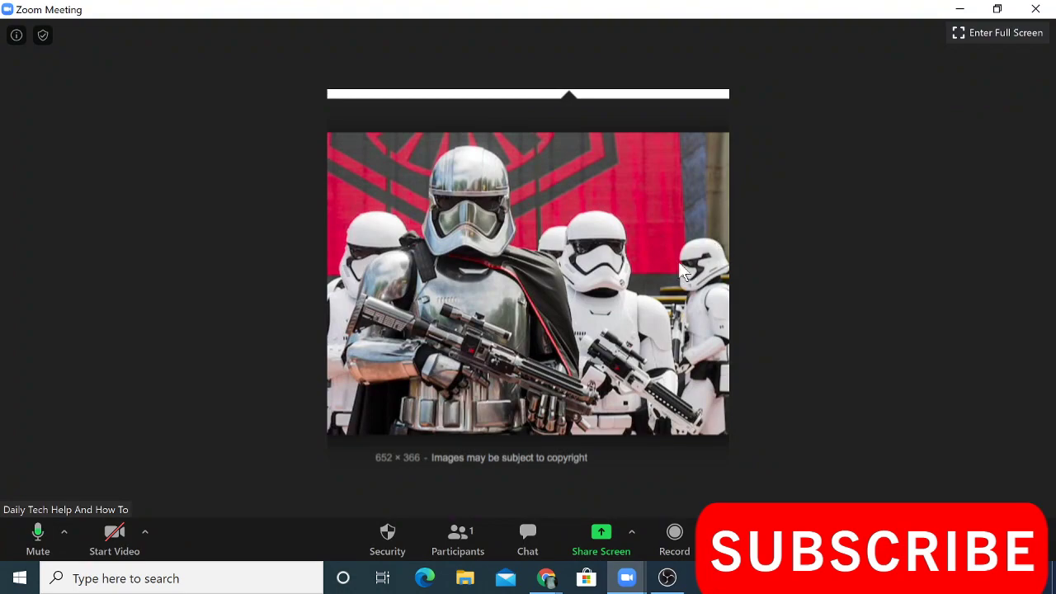
Bring the Downdetector Zoom page forward, move it aside, and return the meeting to full screen.
mouse_move(547, 579)
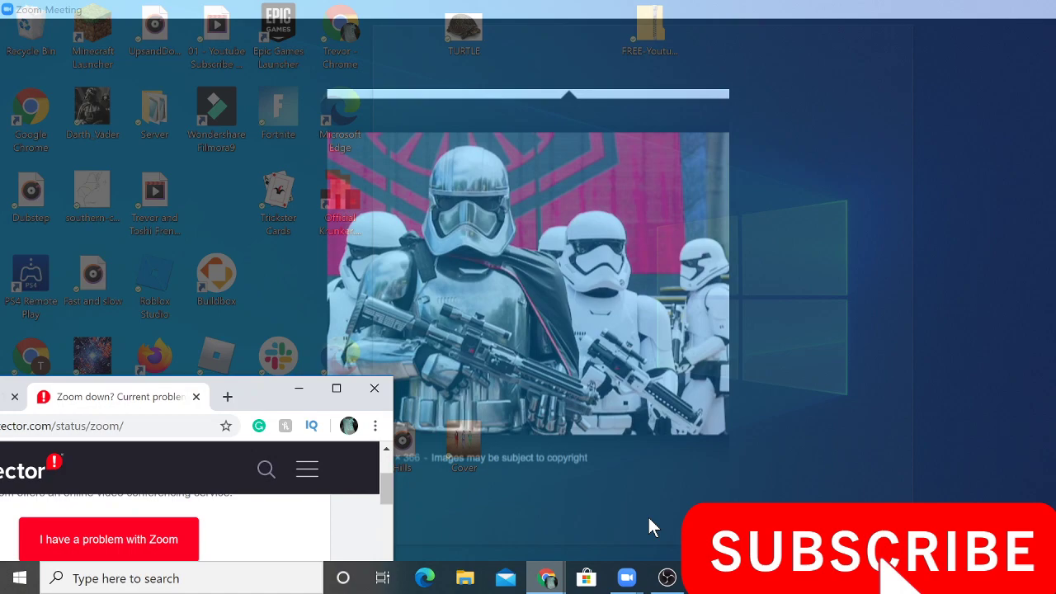
click(650, 525)
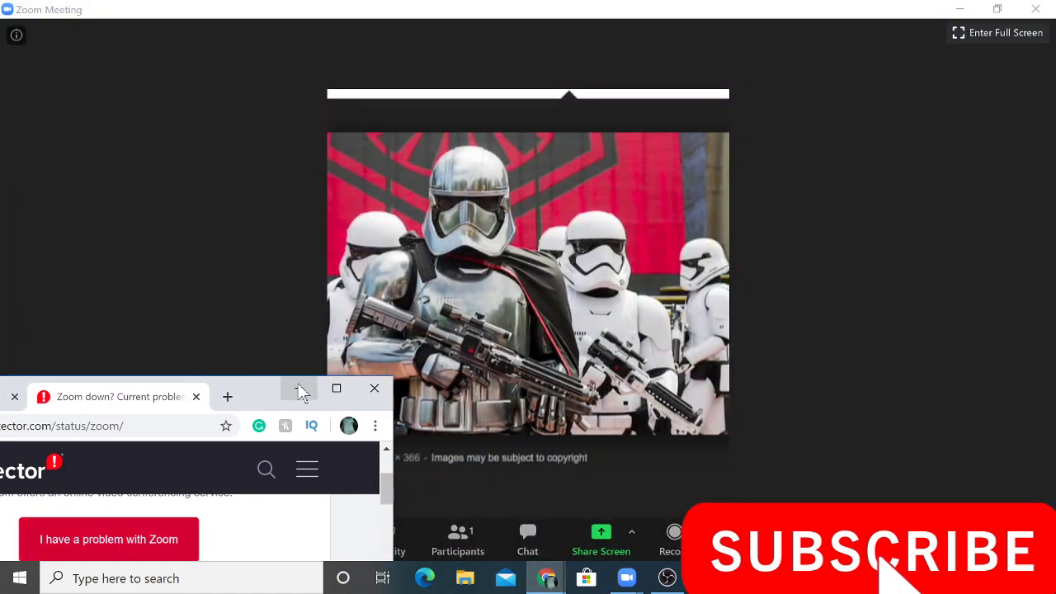
mouse_move(281, 382)
mouse_down()
mouse_move(330, 345)
mouse_move(388, 7)
mouse_move(396, 14)
mouse_up()
click(849, 149)
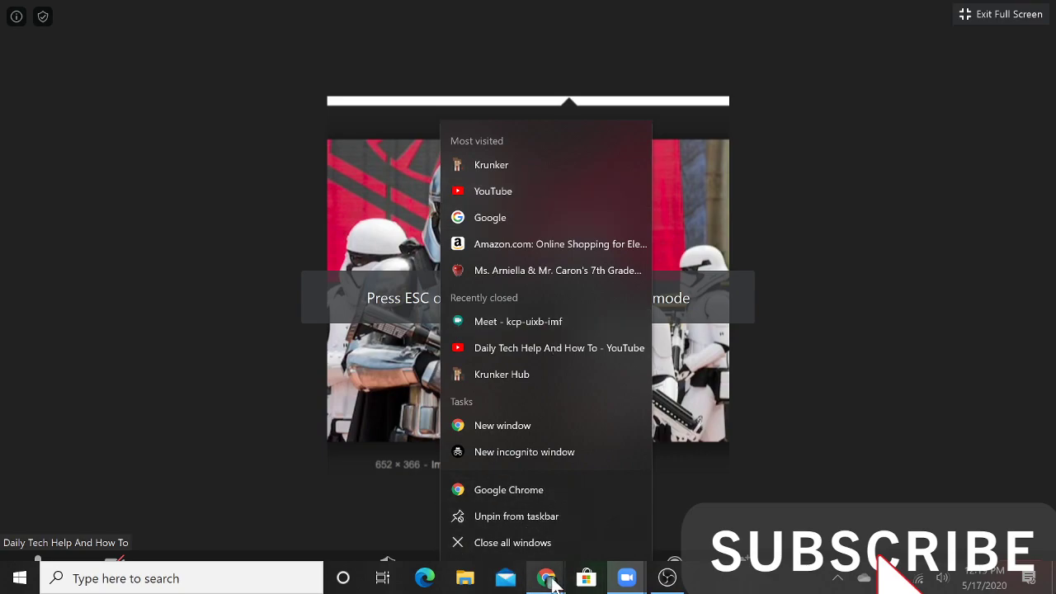
key(Escape)
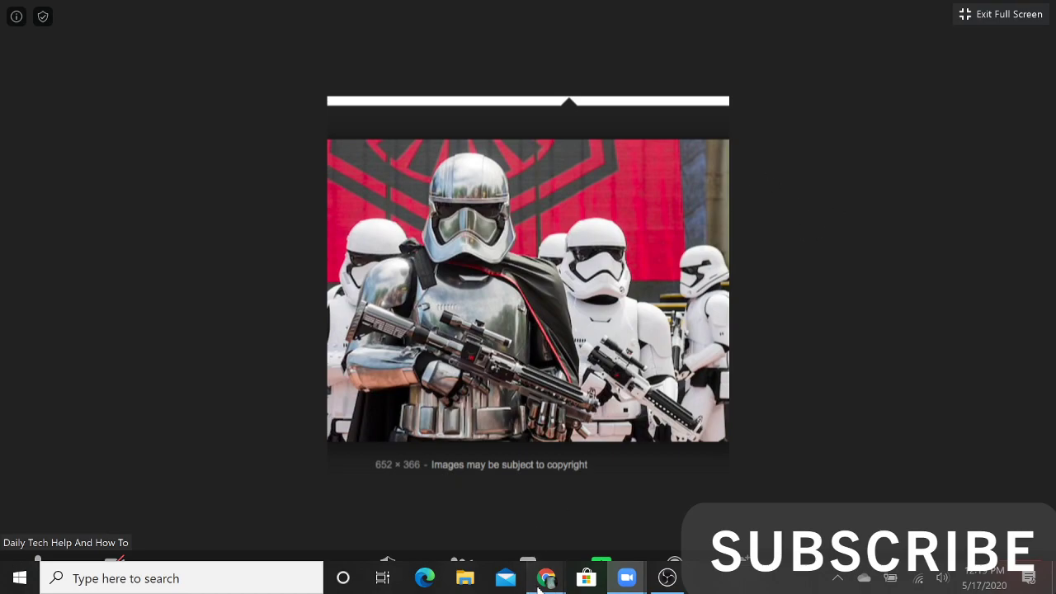
Bring the Downdetector Zoom status page forward and nudge the browser window right.
mouse_move(567, 569)
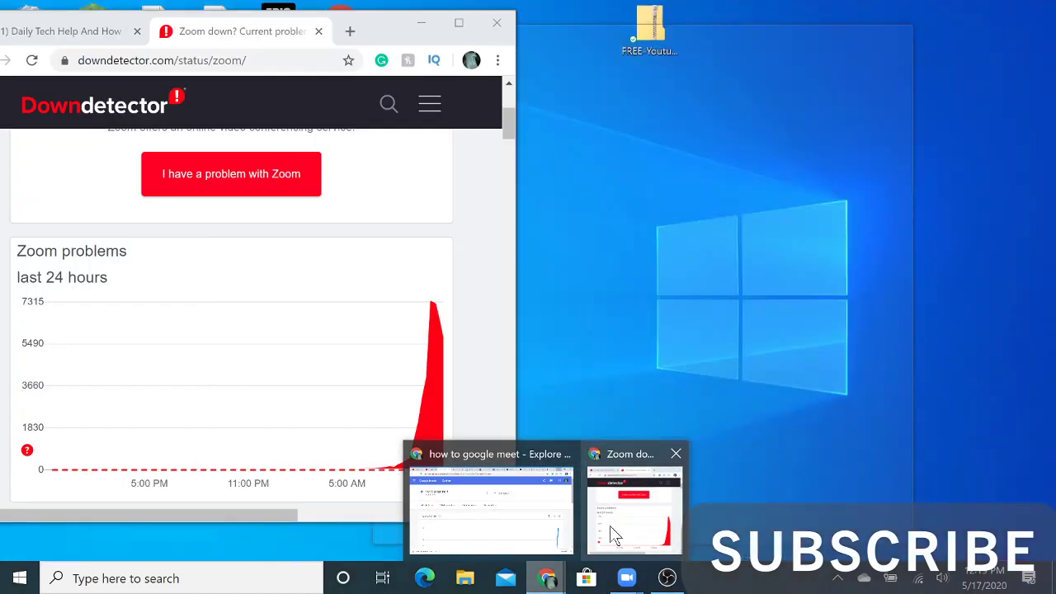
click(610, 528)
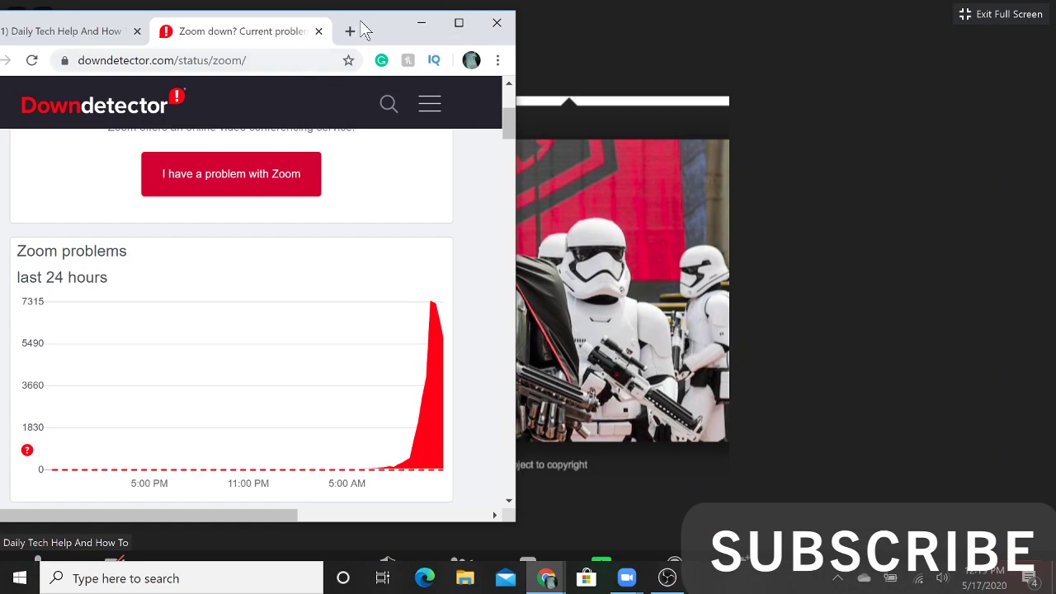
drag(379, 23, 501, 37)
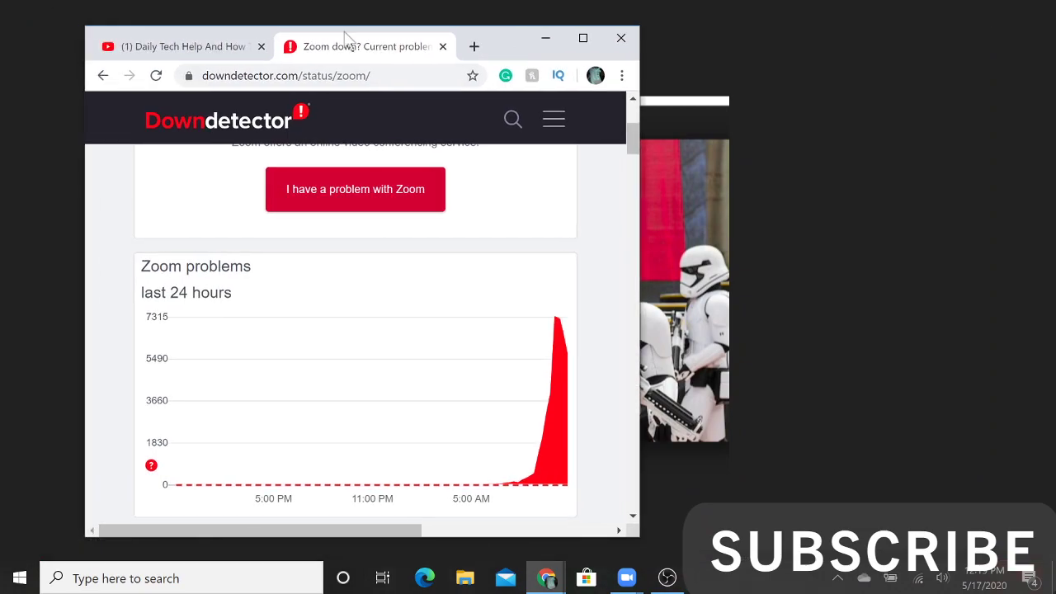
scroll(350, 240, up, 1)
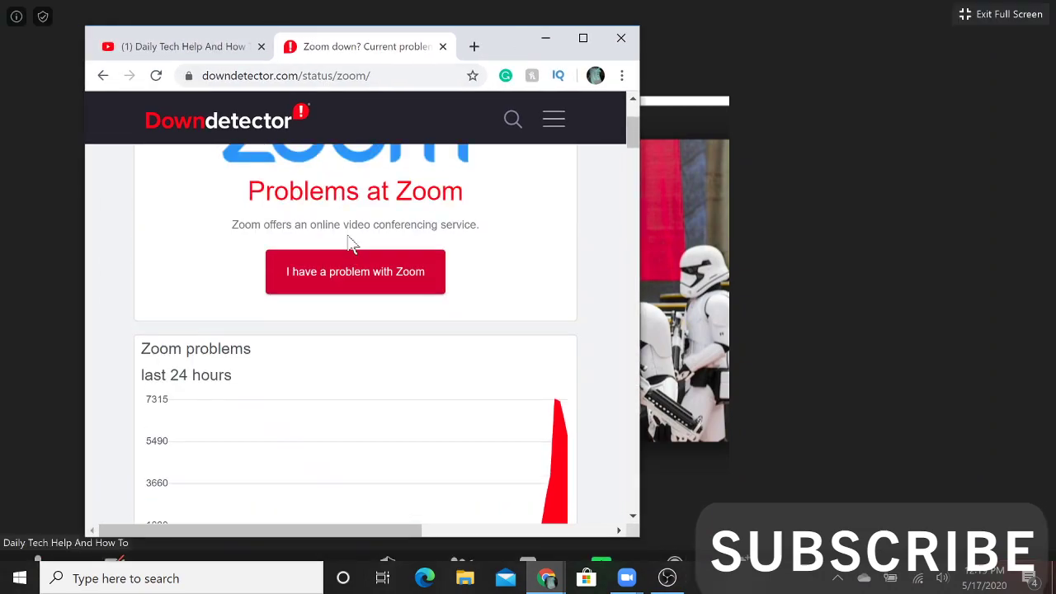
scroll(343, 235, up, 1)
scroll(343, 231, down, 2)
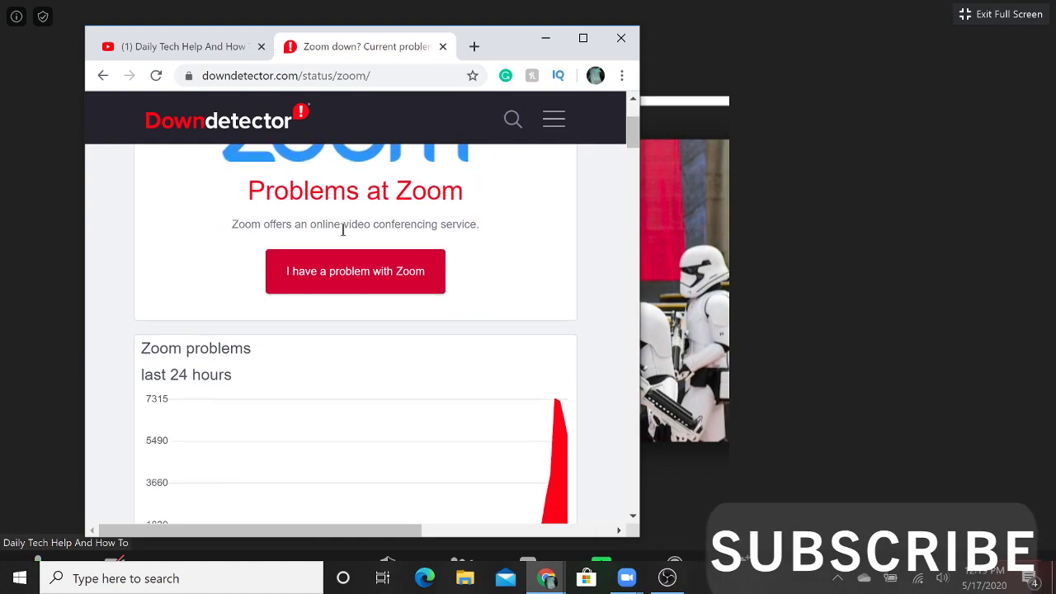
Reload Downdetector, review the outage charts peaking near 7589 reports, then minimize the browser.
click(156, 76)
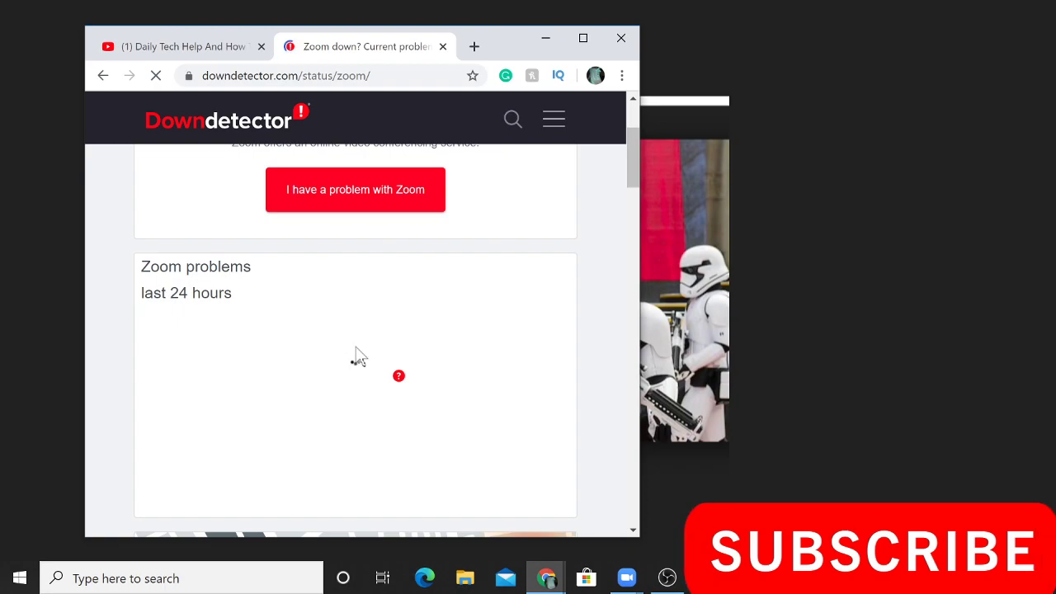
scroll(541, 309, down, 1)
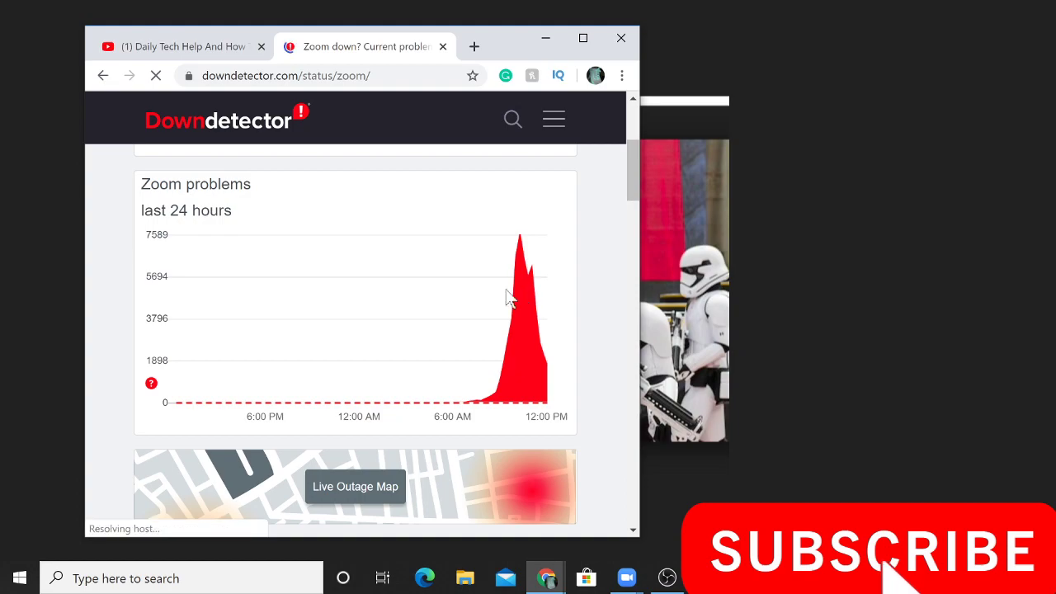
scroll(289, 288, down, 3)
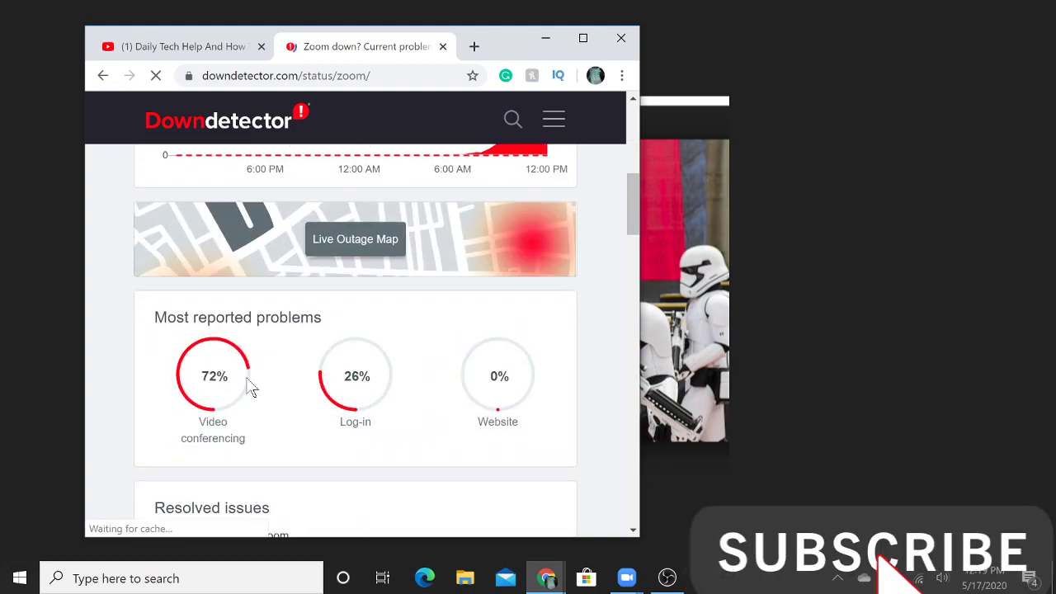
scroll(373, 375, down, 1)
scroll(280, 380, up, 3)
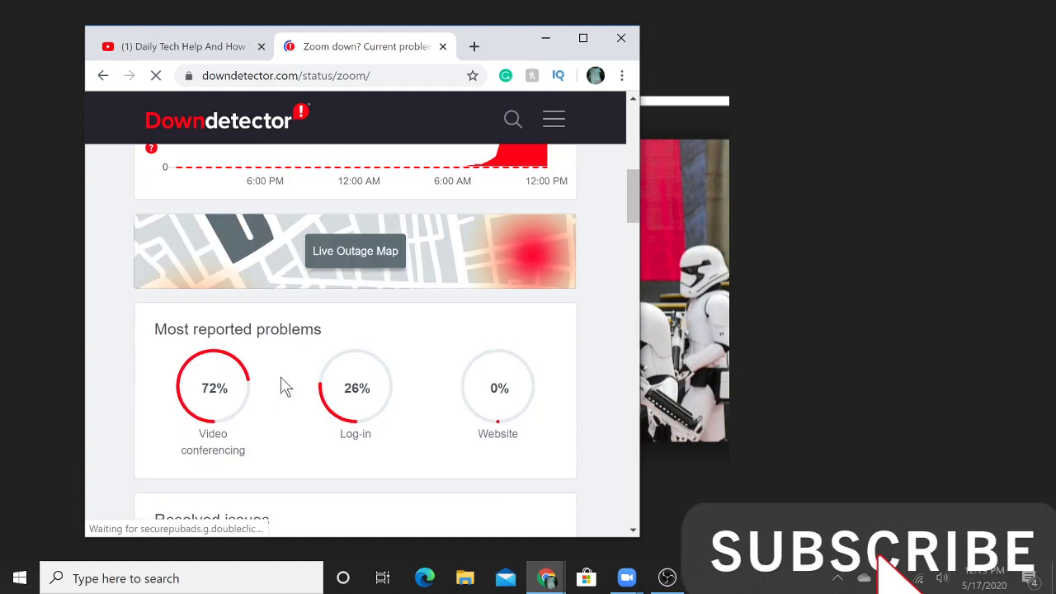
scroll(505, 281, up, 1)
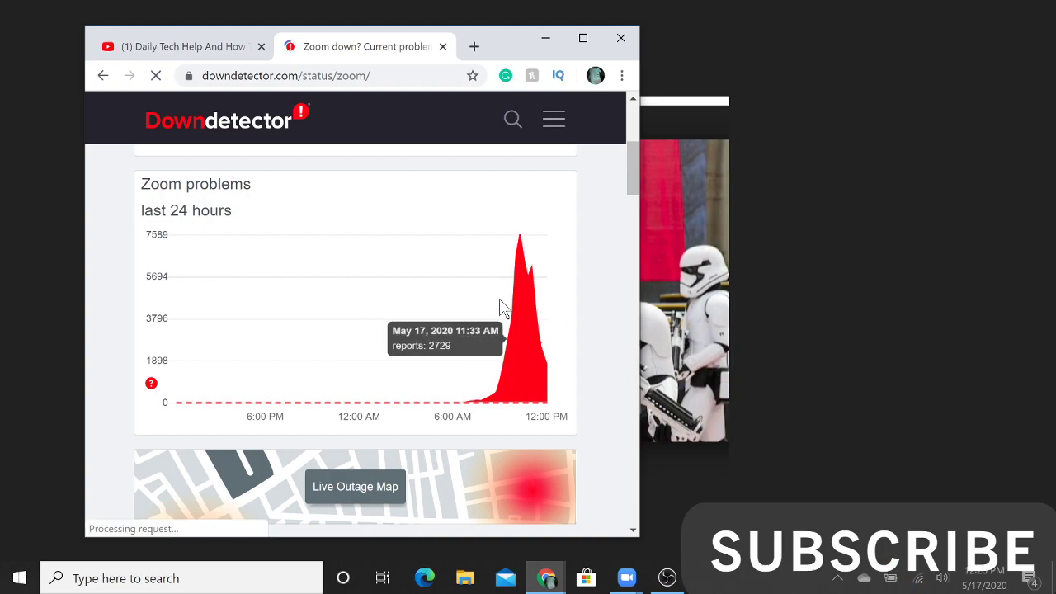
click(547, 41)
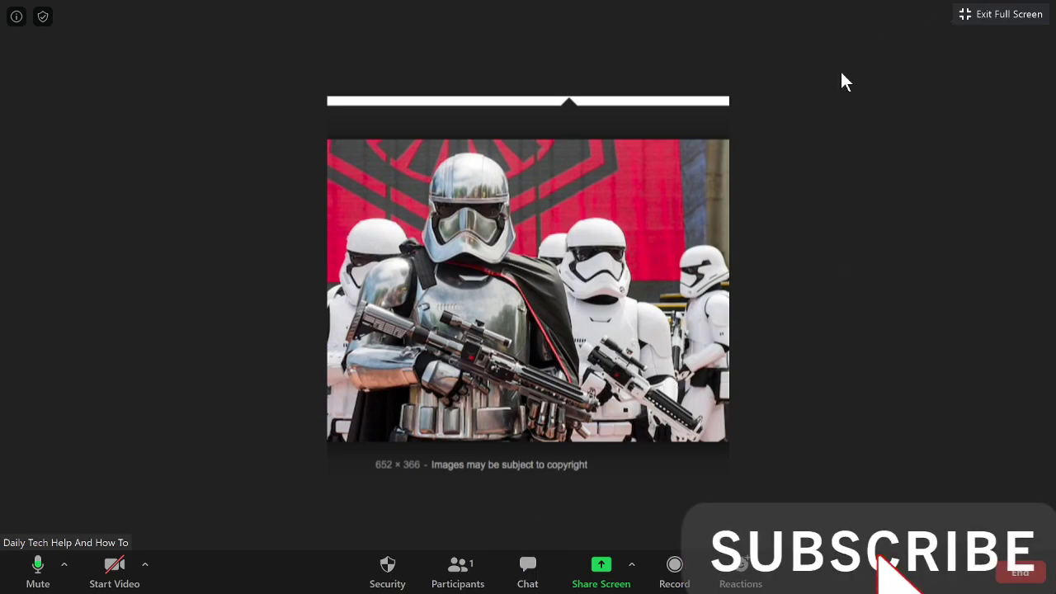
Leave full screen and open blankslate.io in a new Chrome tab.
click(968, 12)
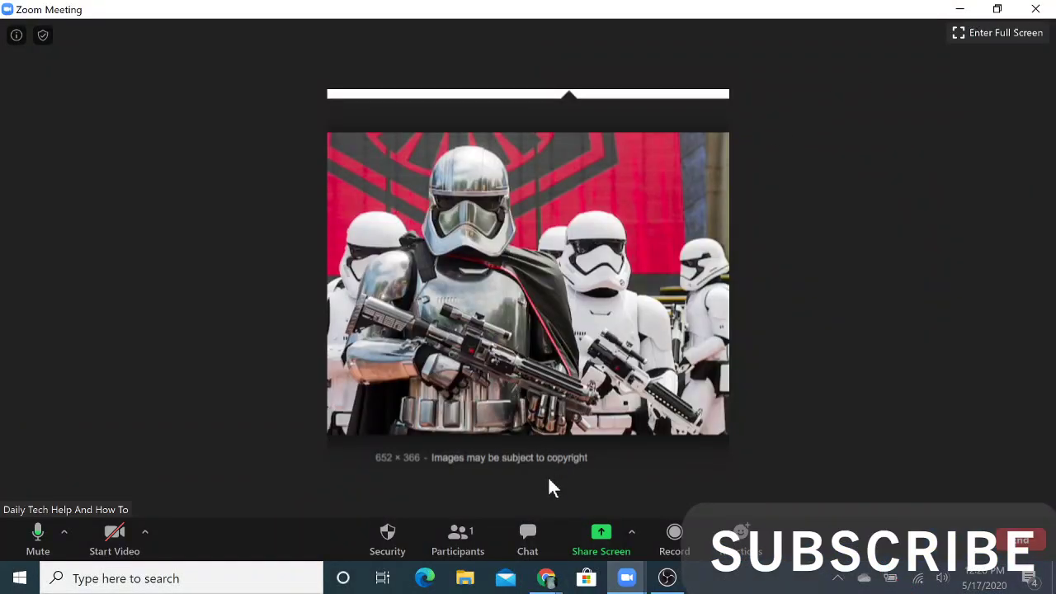
mouse_move(555, 581)
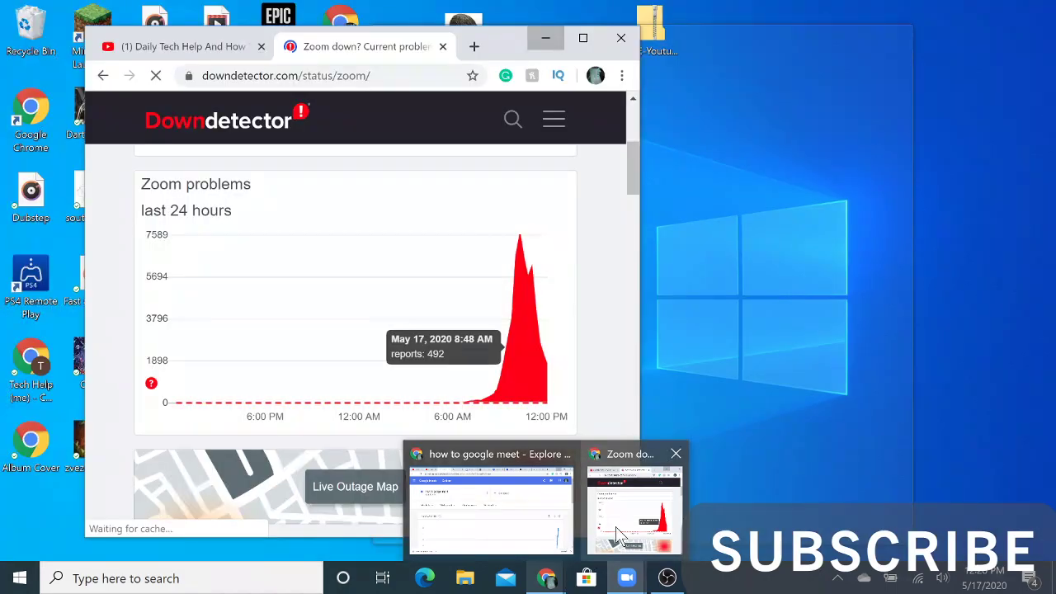
click(634, 509)
click(474, 46)
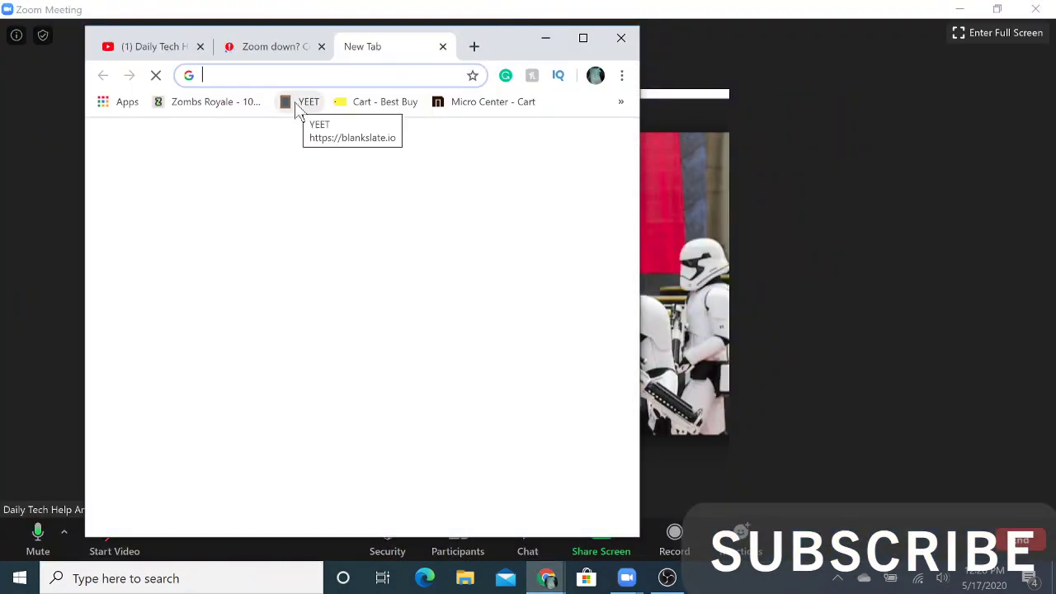
click(298, 112)
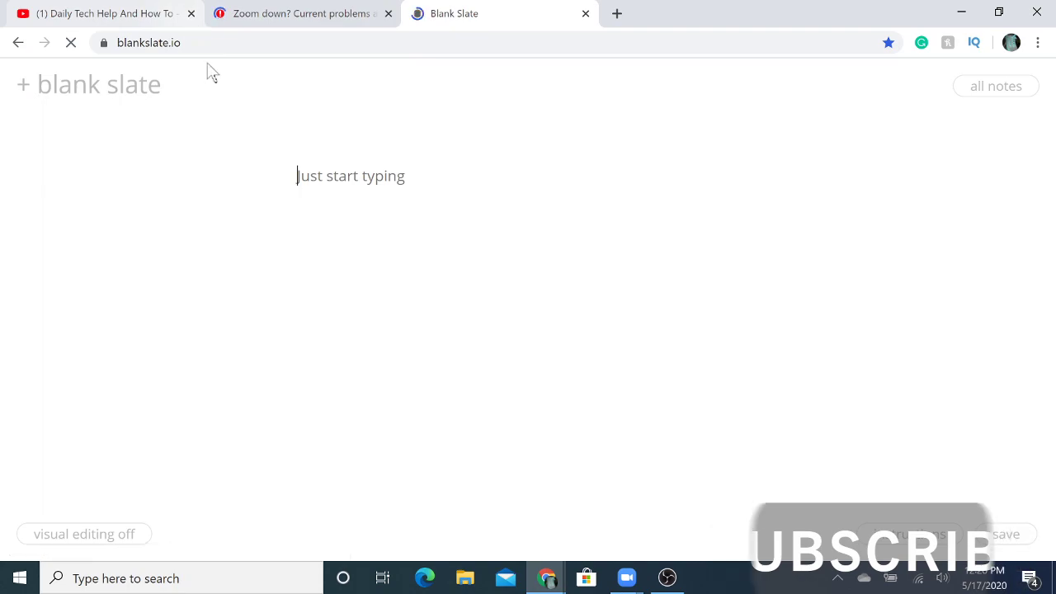
Close the YouTube tab and write item 1, 'rejoin the meeting', in the note.
click(191, 13)
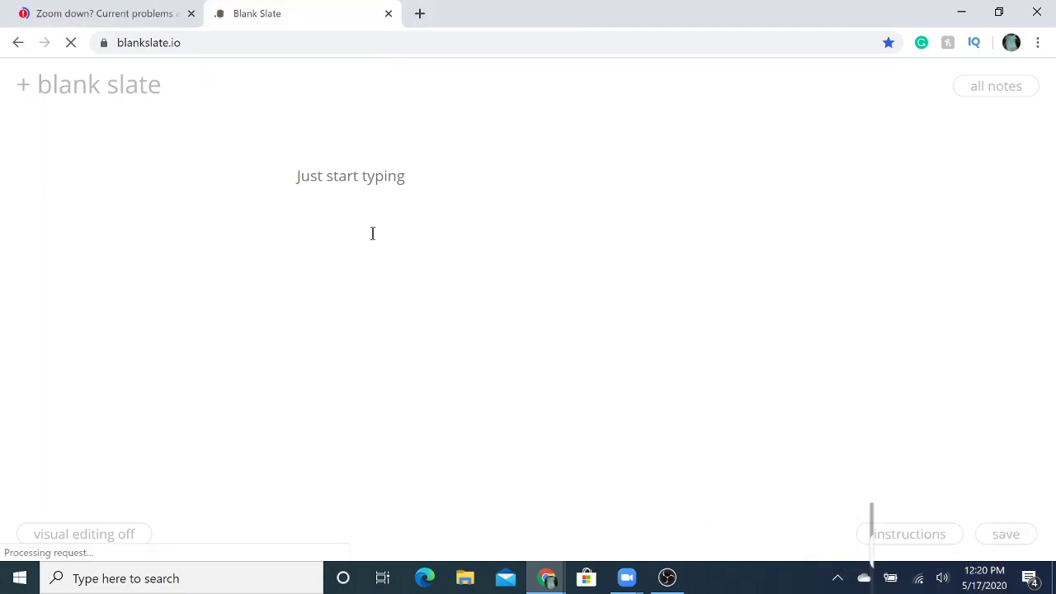
text(1. rej)
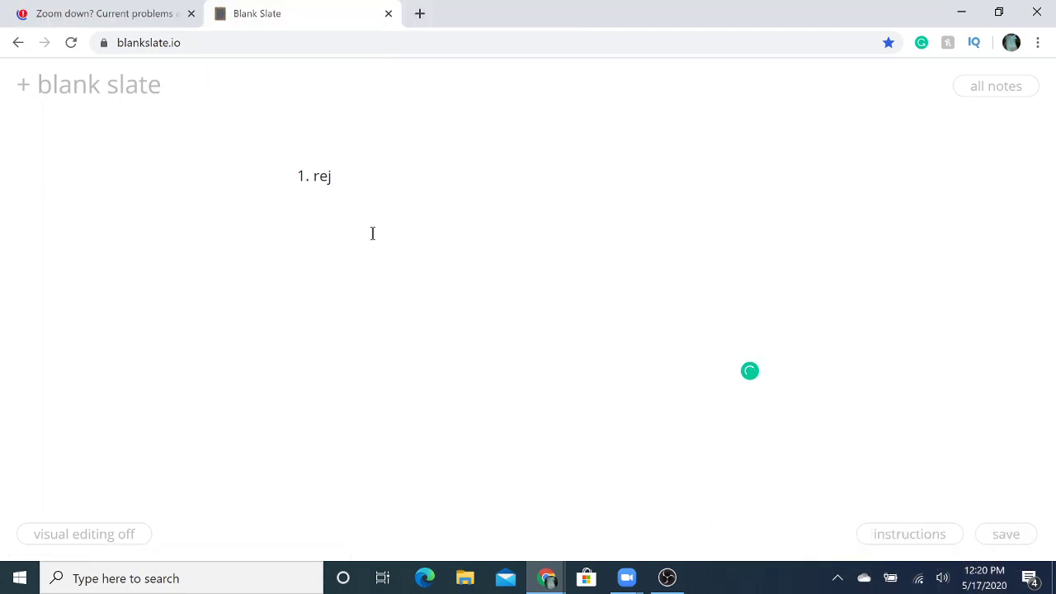
key(BackSpace)
key(BackSpace)
key(BackSpace)
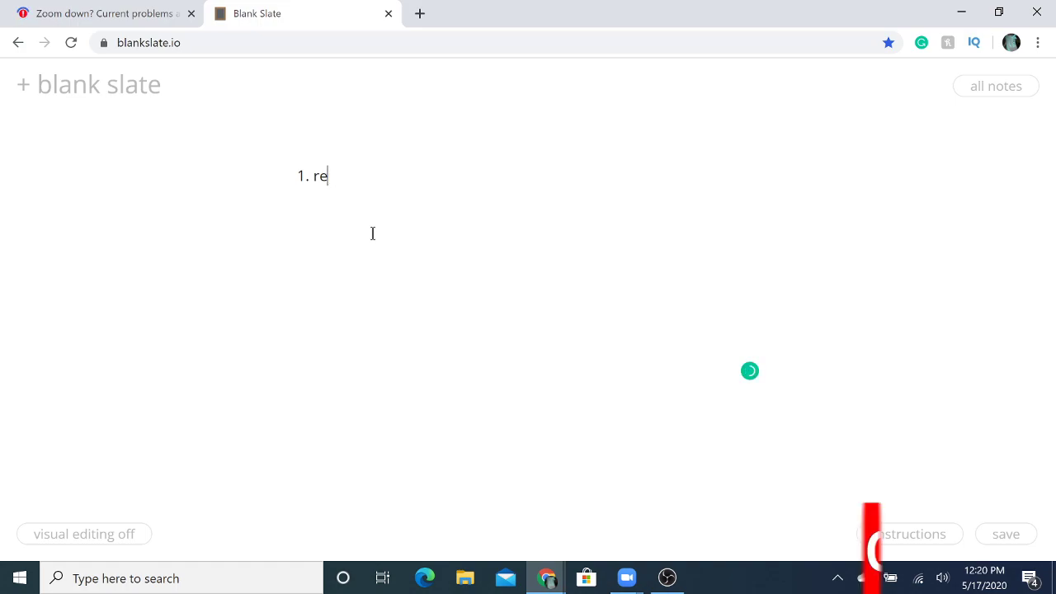
text(join )
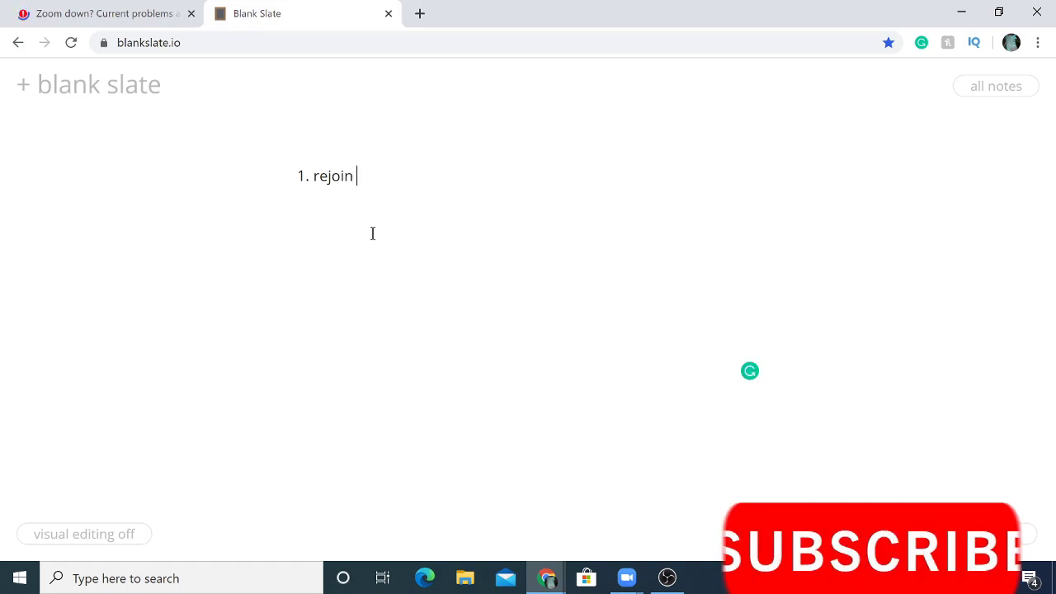
text(meeting)
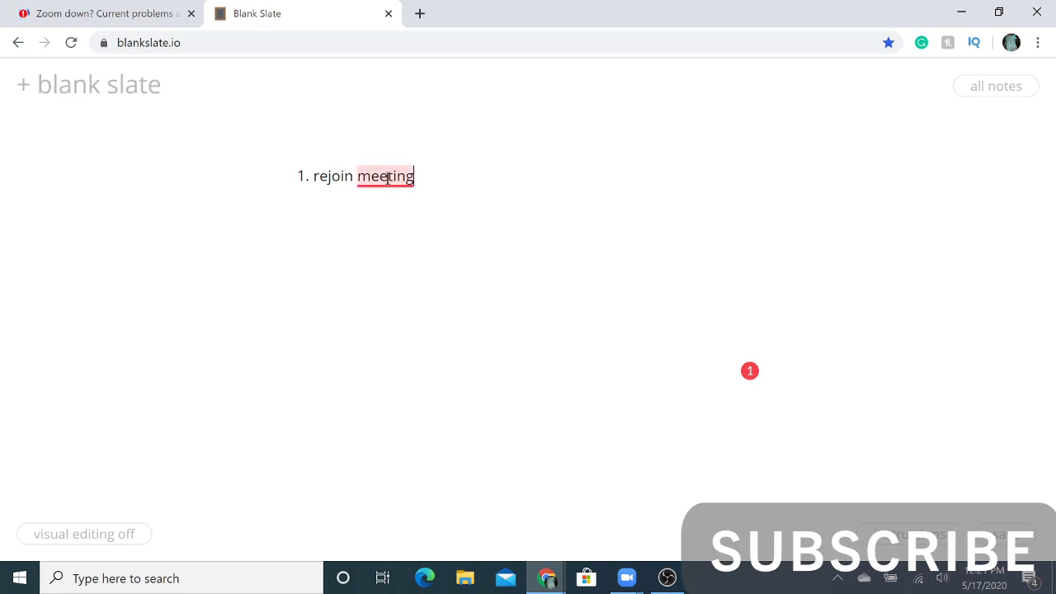
mouse_move(388, 176)
click(412, 223)
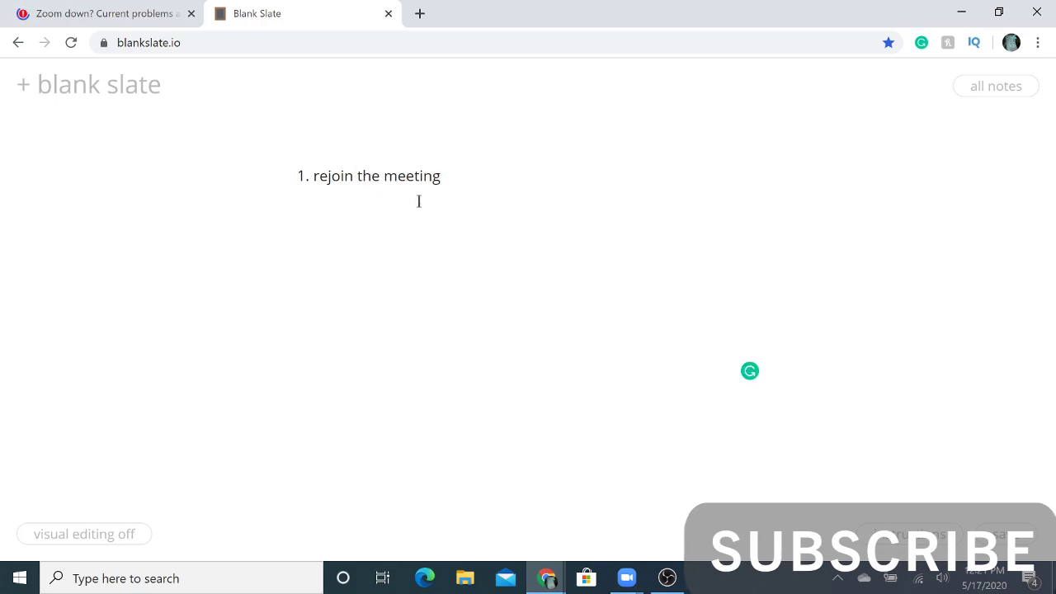
click(443, 179)
Add item 2, 'audio and video settings', muting and then raising the system volume.
key(Return)
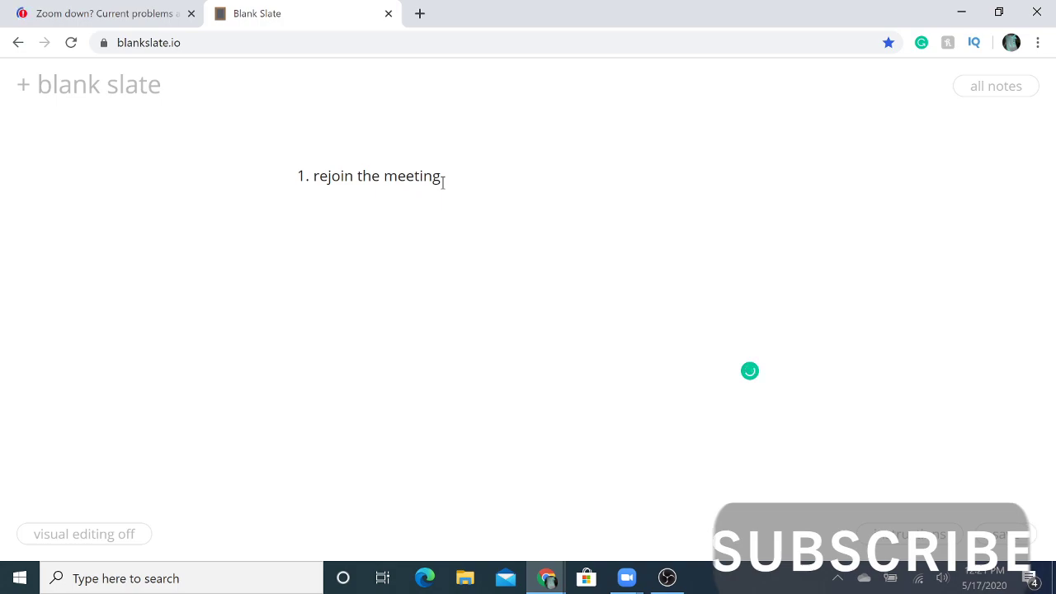
text(2.)
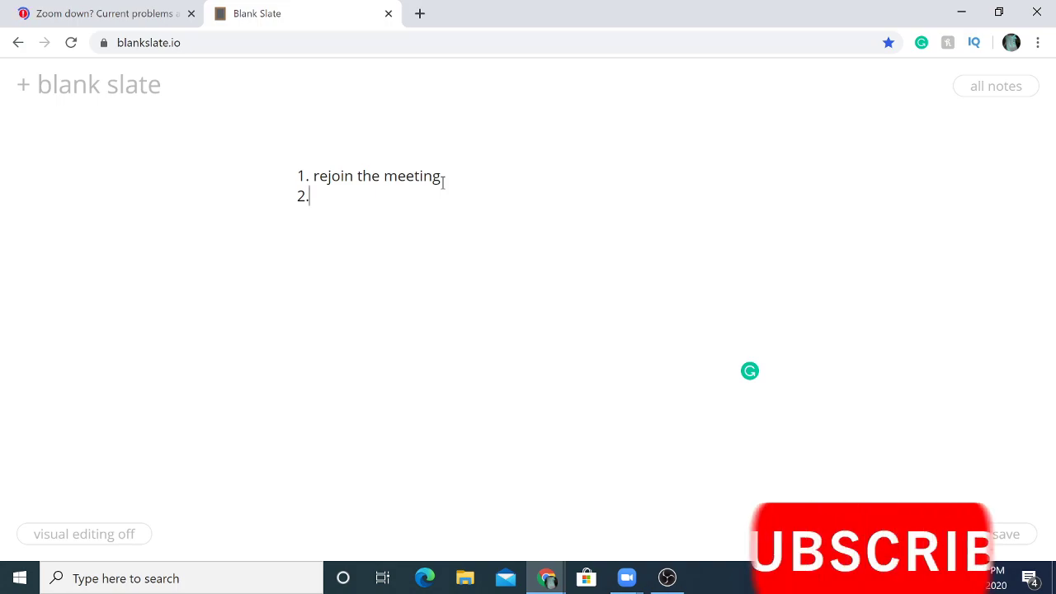
text(aud)
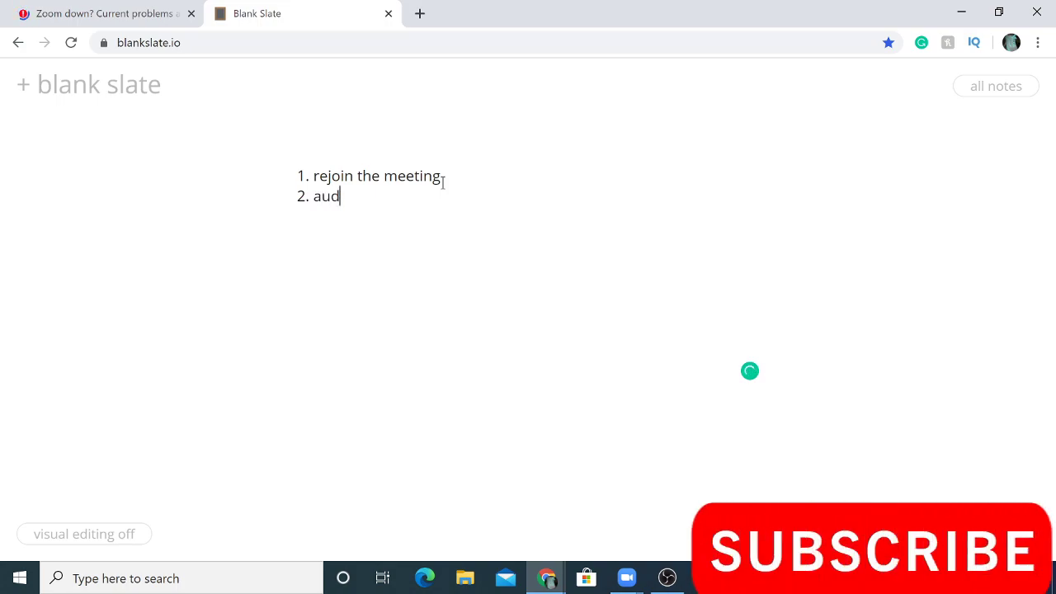
text(io an)
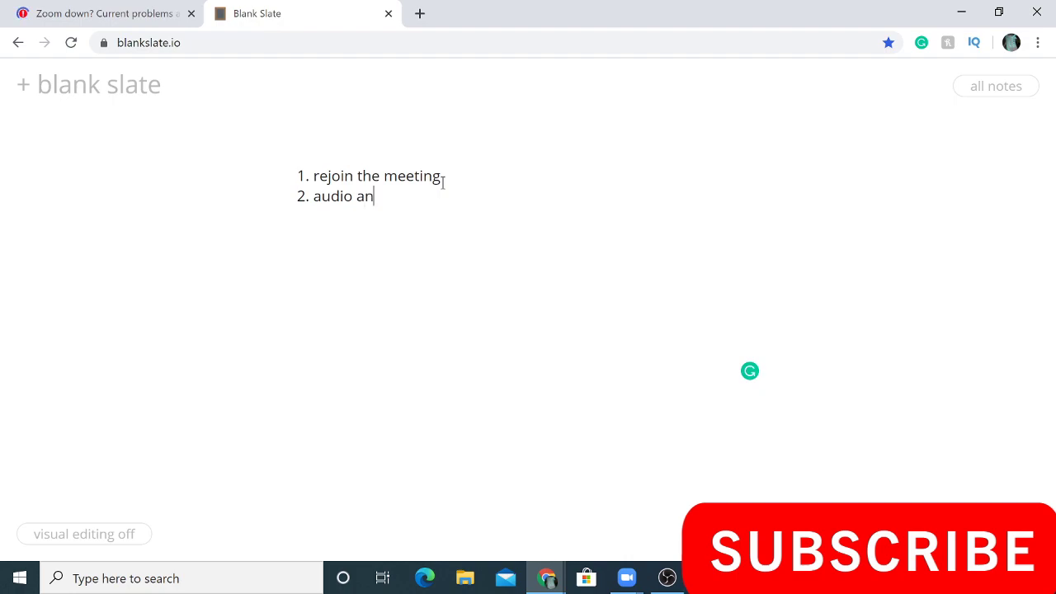
text(d video)
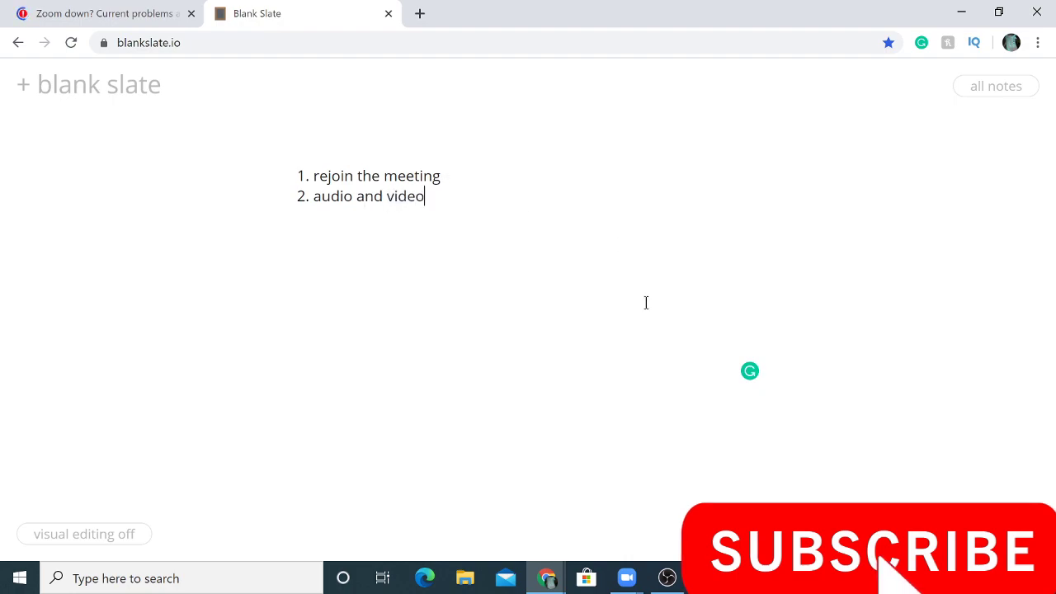
key(XF86AudioLowerVolume)
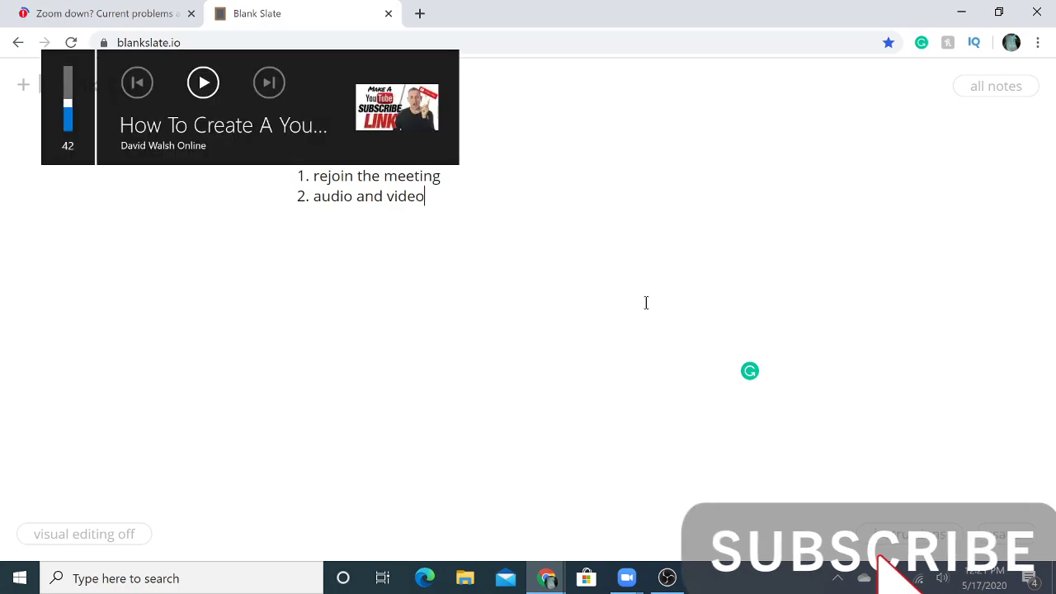
key(XF86AudioLowerVolume)
key(XF86AudioLowerVolume)
key(XF86AudioLowerVolume)
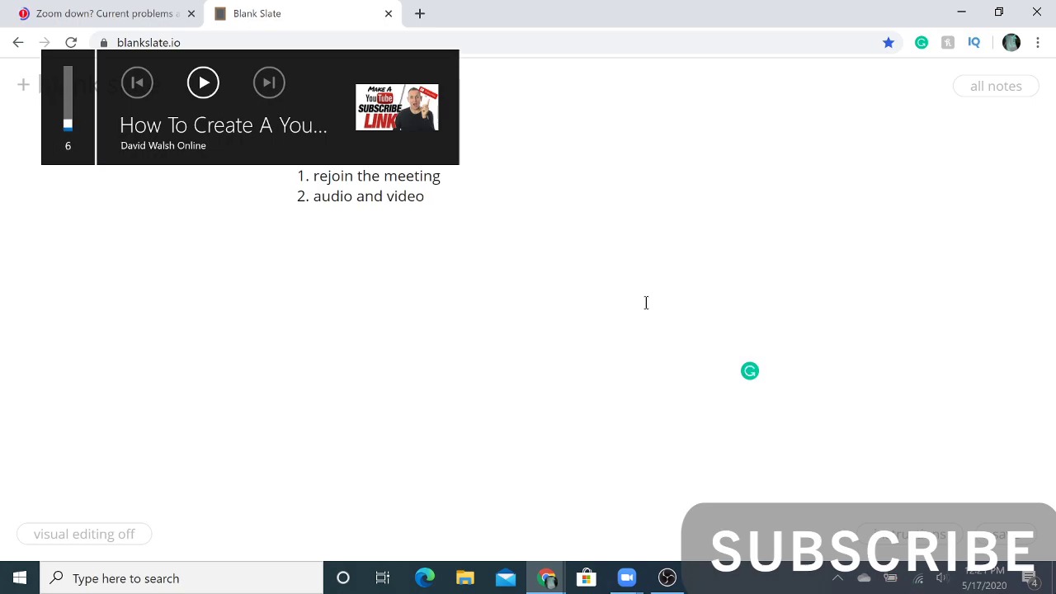
key(XF86AudioRaiseVolume)
key(XF86AudioRaiseVolume)
key(XF86AudioRaiseVolume)
text(settin)
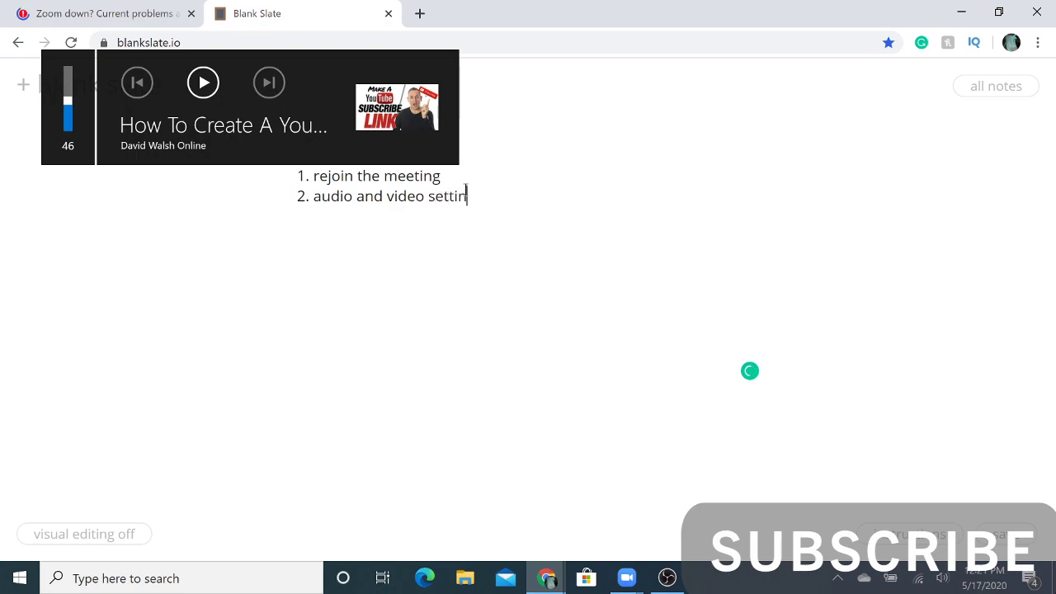
text(gs)
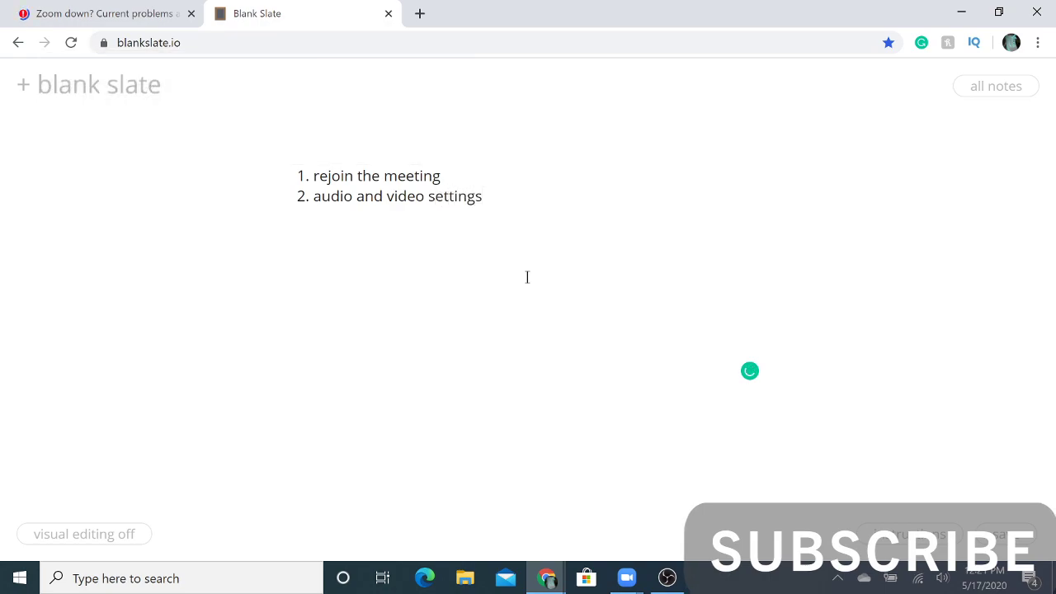
Bring the Zoom meeting forward and inspect its microphone/speaker and camera choices.
mouse_move(627, 578)
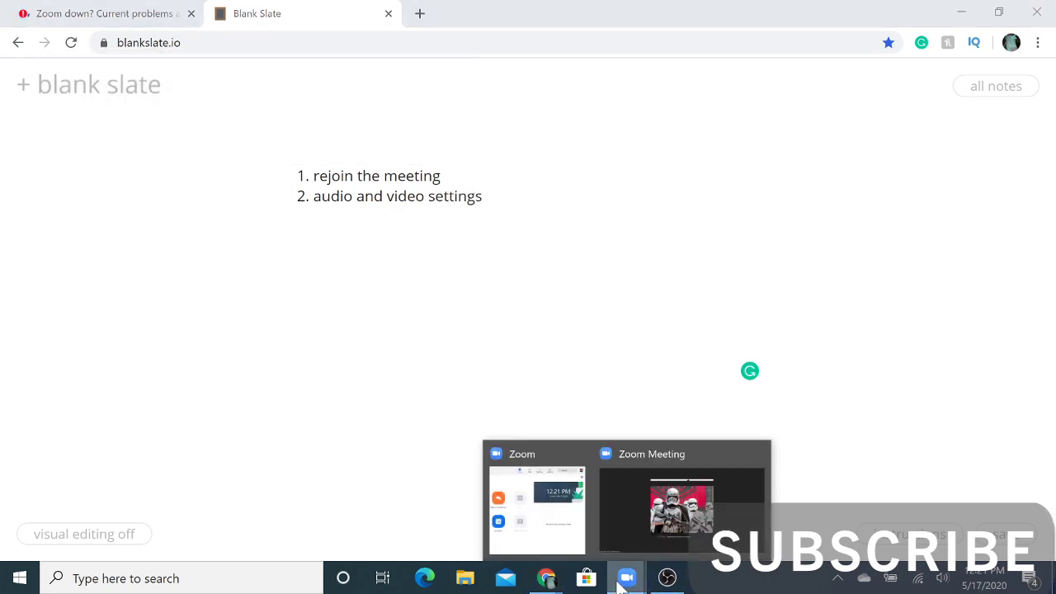
click(664, 543)
mouse_move(603, 555)
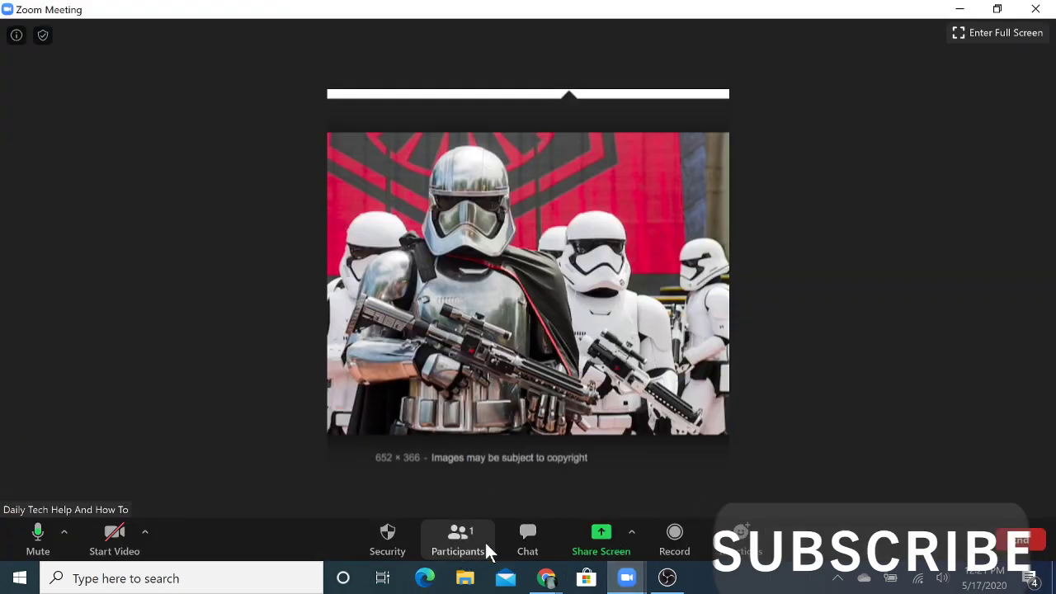
click(65, 535)
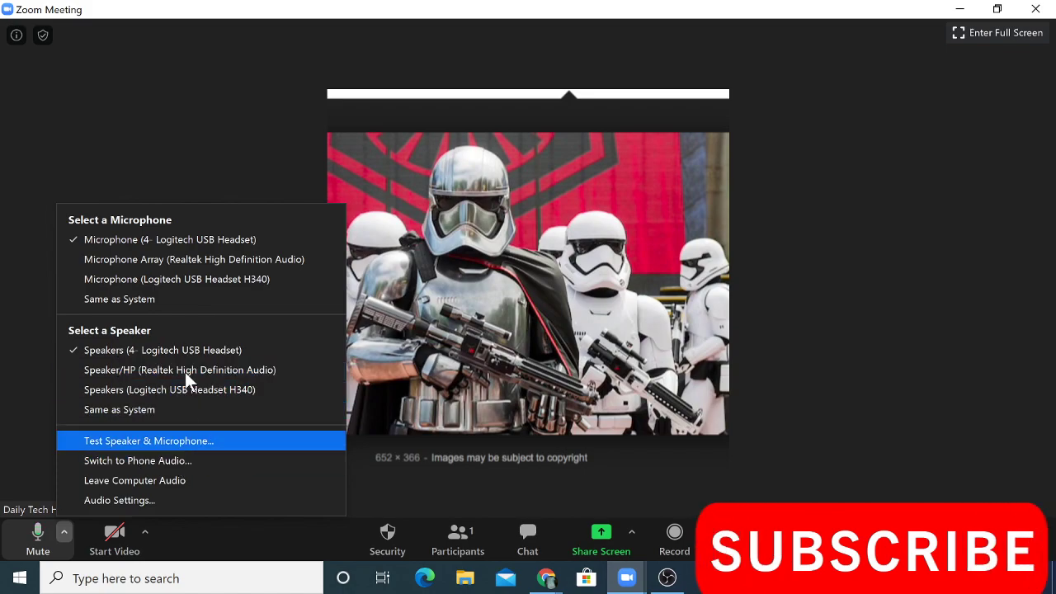
click(31, 305)
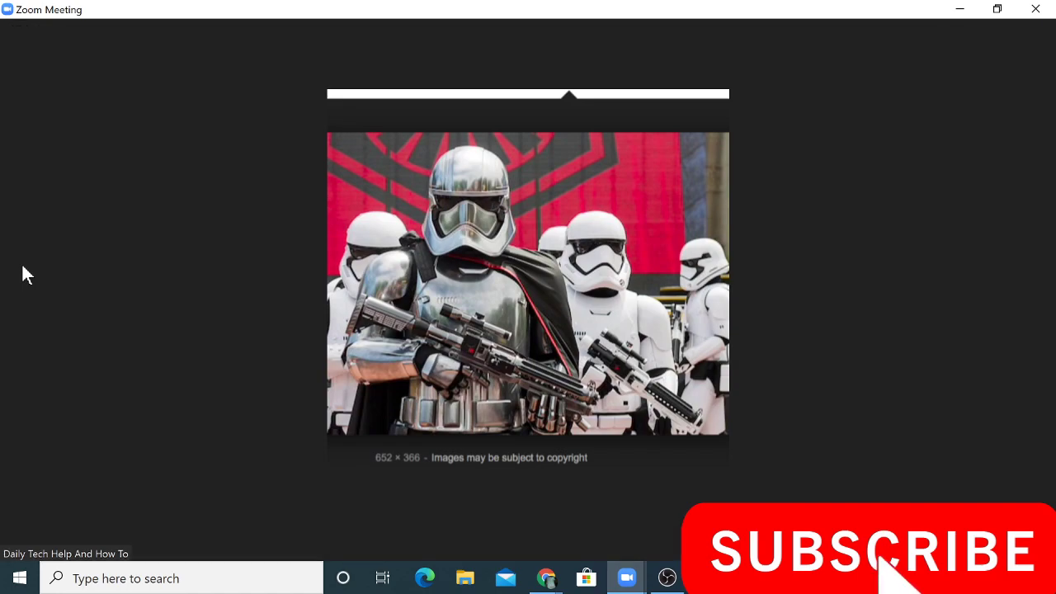
click(146, 534)
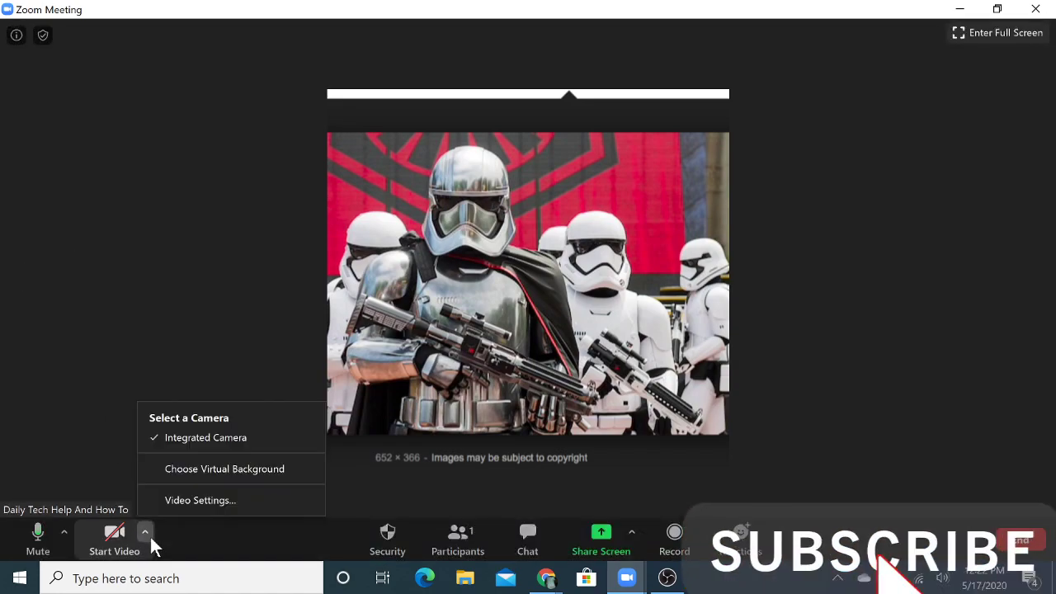
click(170, 226)
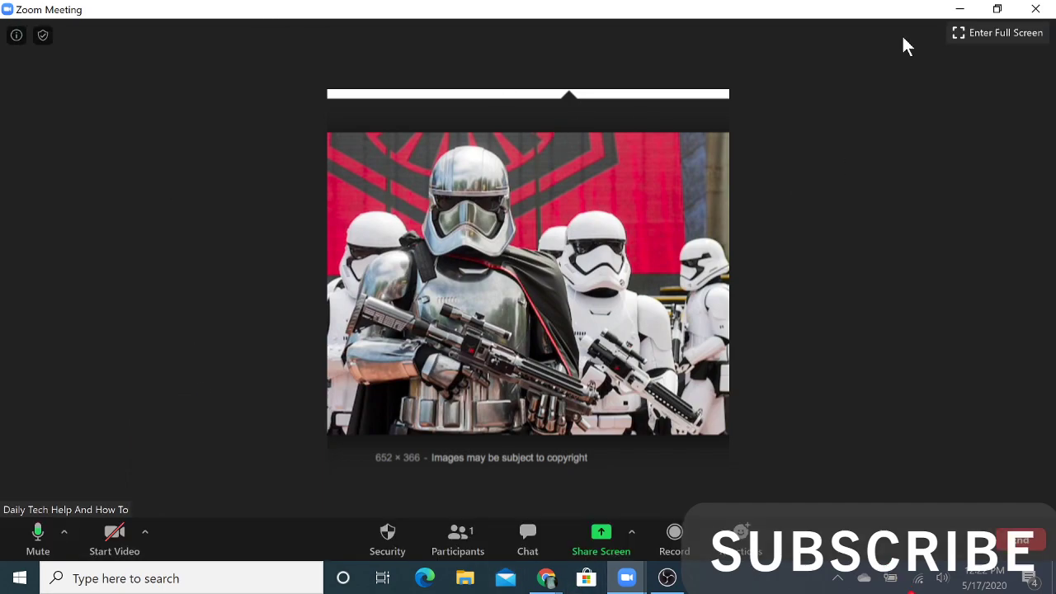
Restore the meeting window, move it to the right half, and return to the note.
double_click(856, 18)
mouse_move(855, 18)
mouse_down()
mouse_move(804, 83)
mouse_move(806, 54)
mouse_move(892, 28)
mouse_up()
click(526, 219)
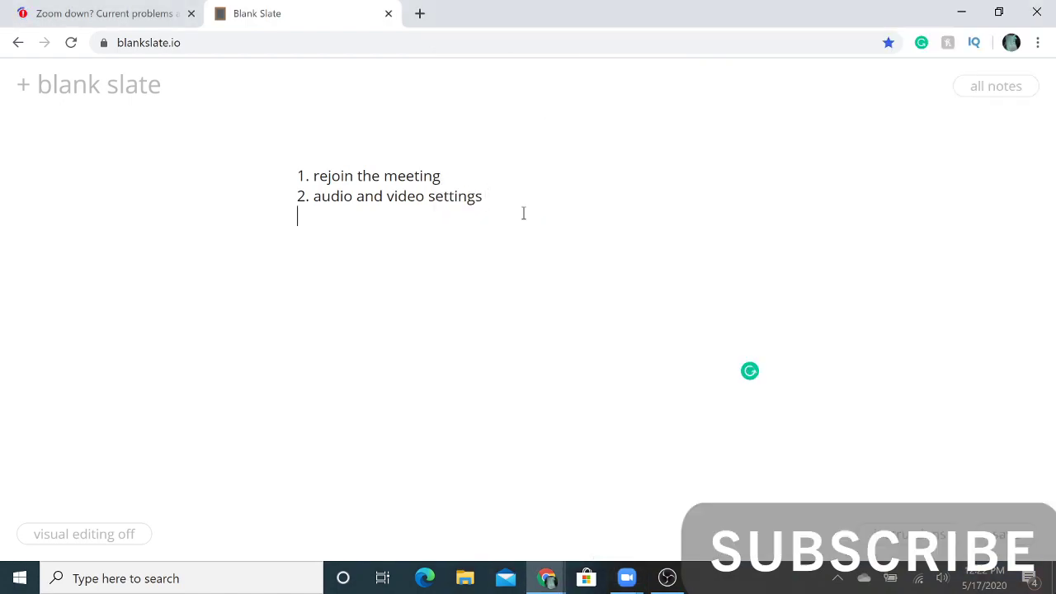
Add item 3: 'Make sure that zoom is running at the latest update'.
key(Return)
text(3.)
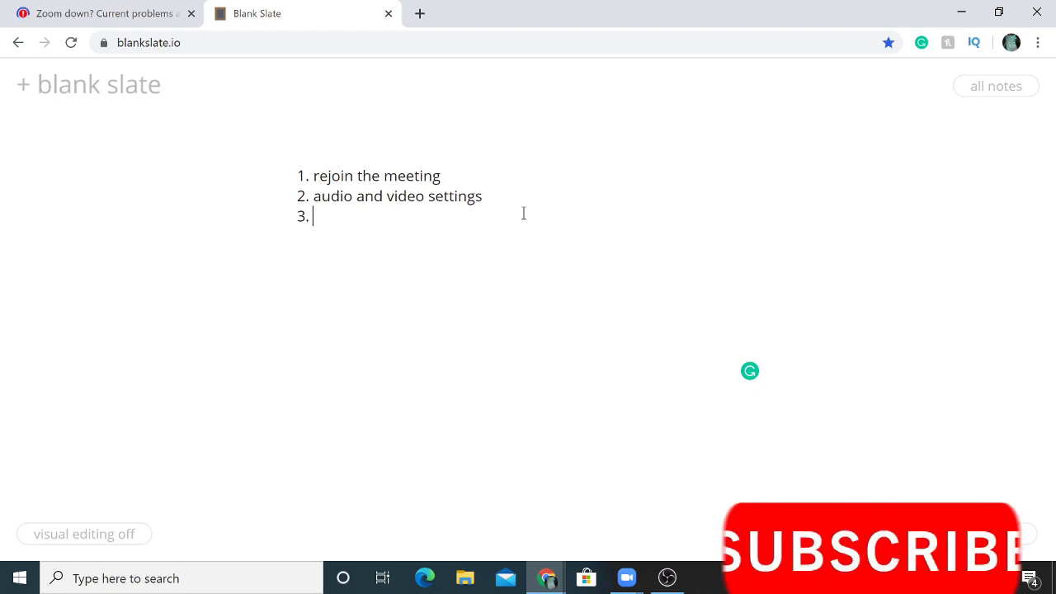
text(Make sure )
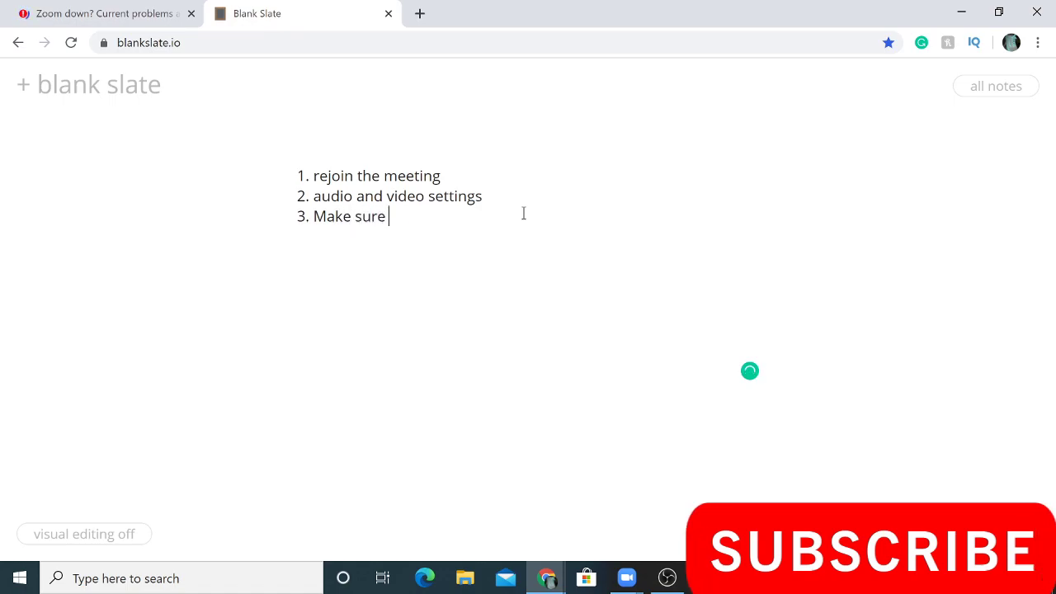
text(that zoom i)
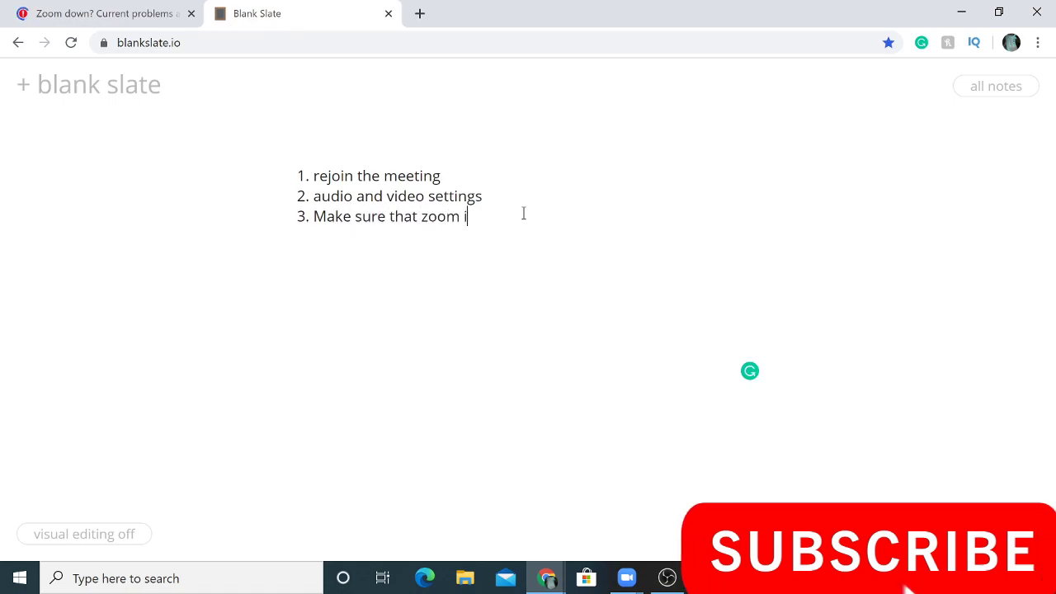
text(s runni)
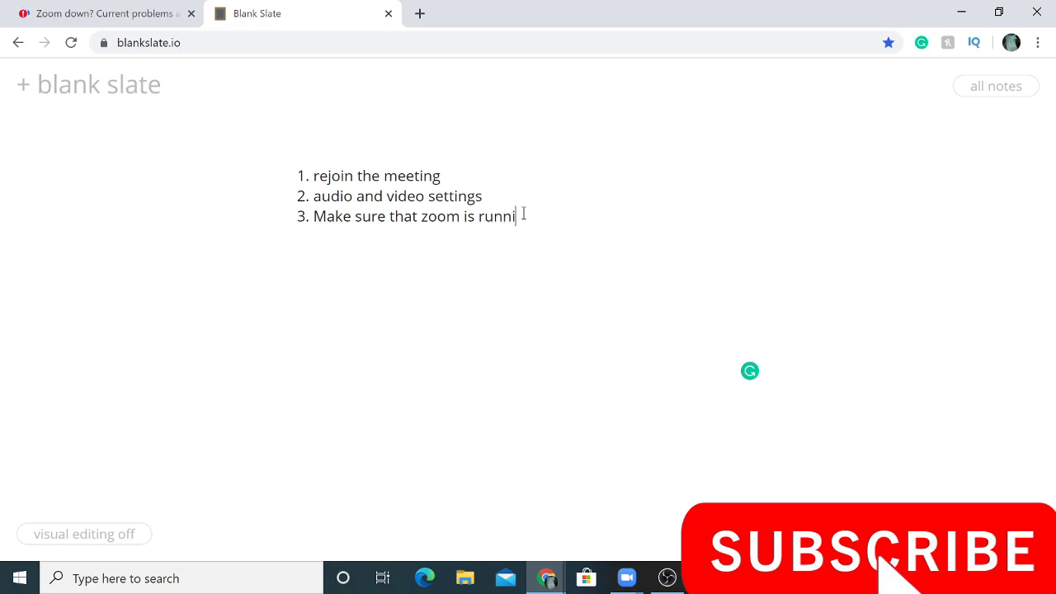
text(ng at the latest up)
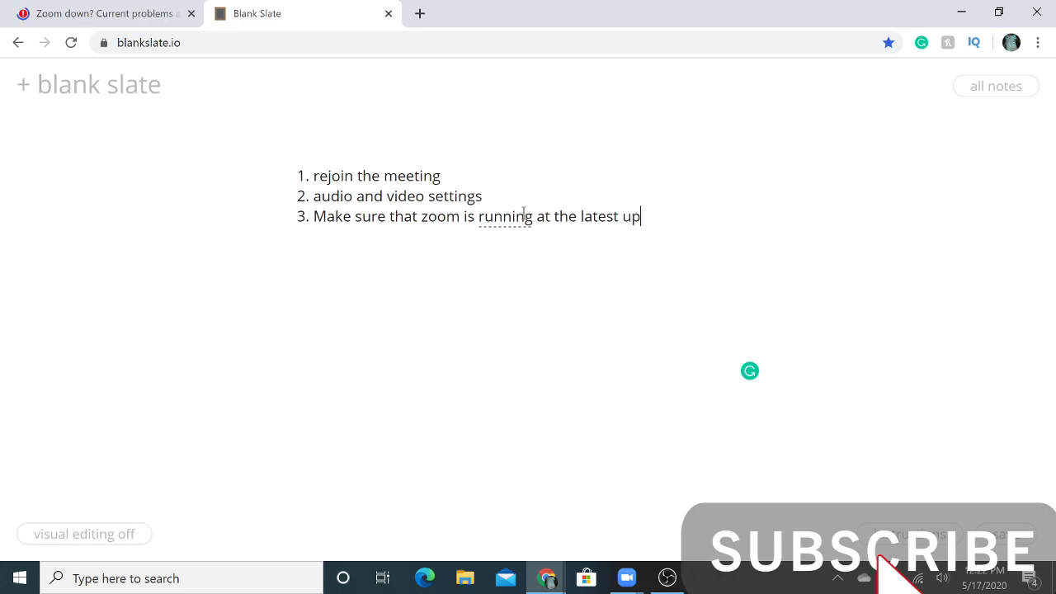
text(date)
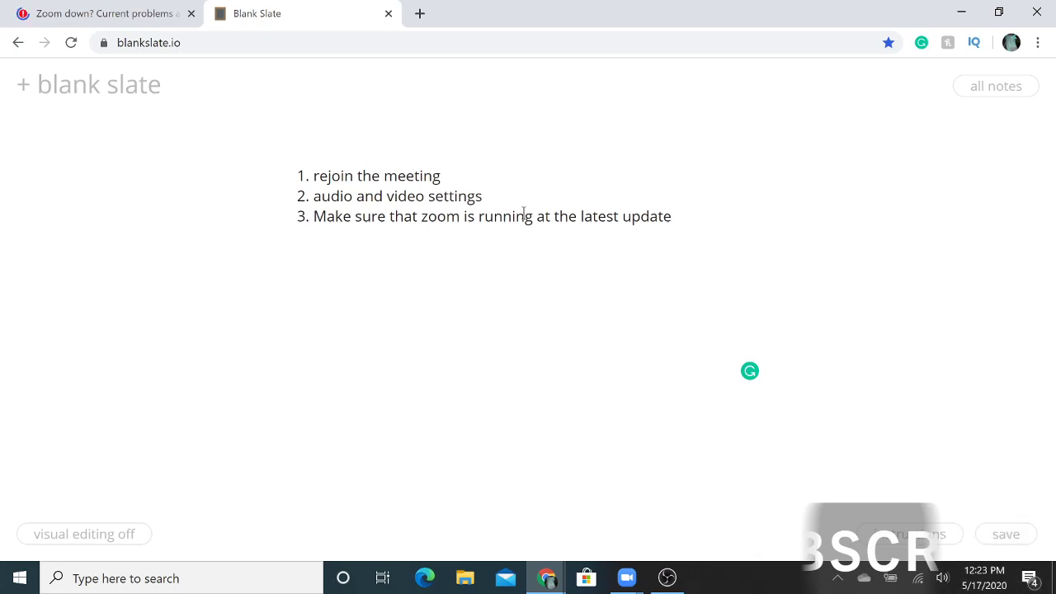
Add item 4: 'Make sure that you don't have any other apps open at the same time'.
key(Return)
text(4. )
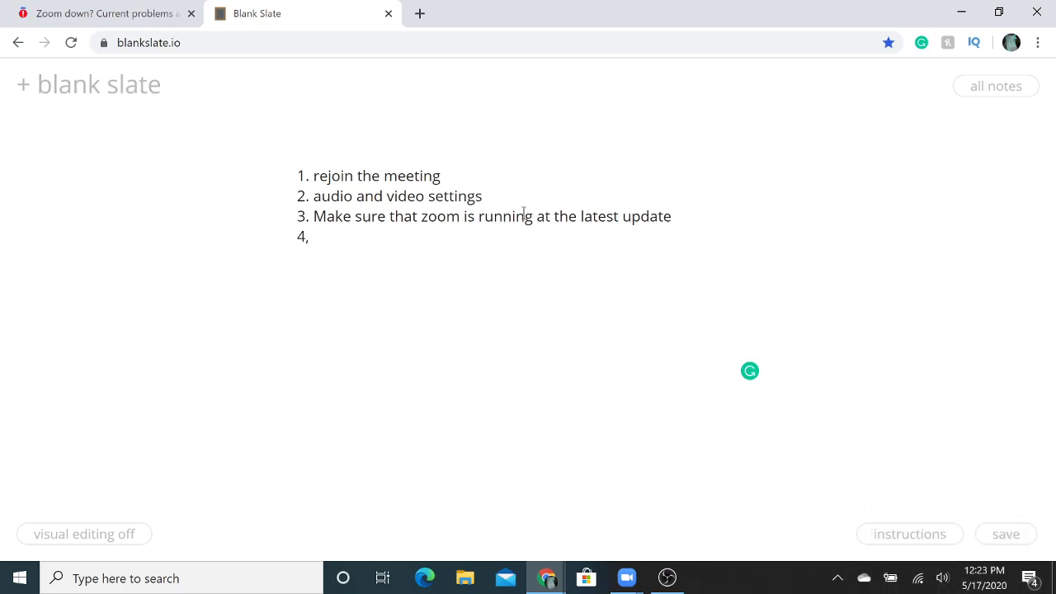
text(Make)
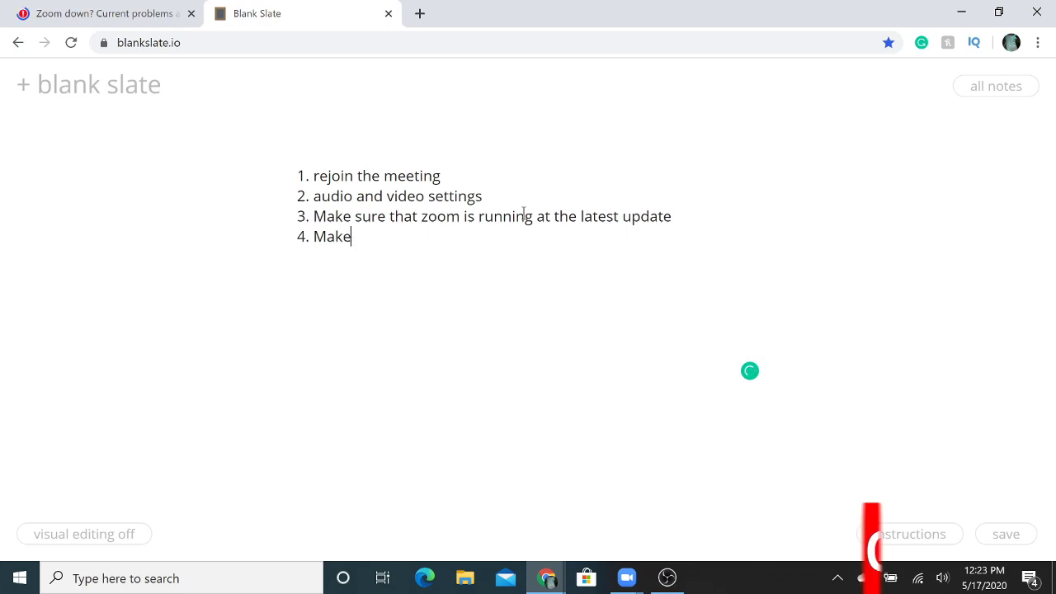
text( sure that)
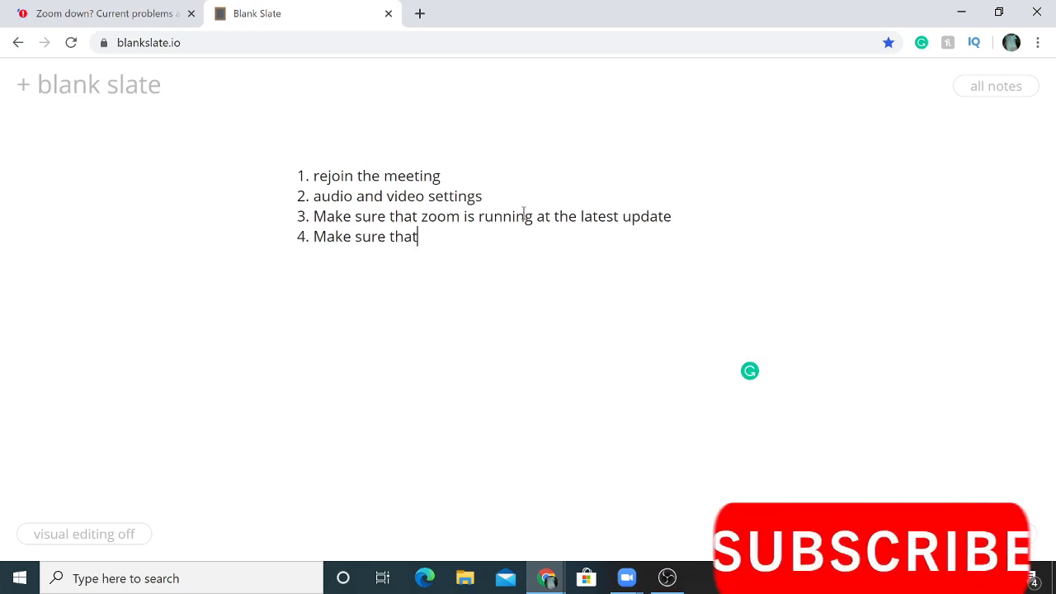
text( you )
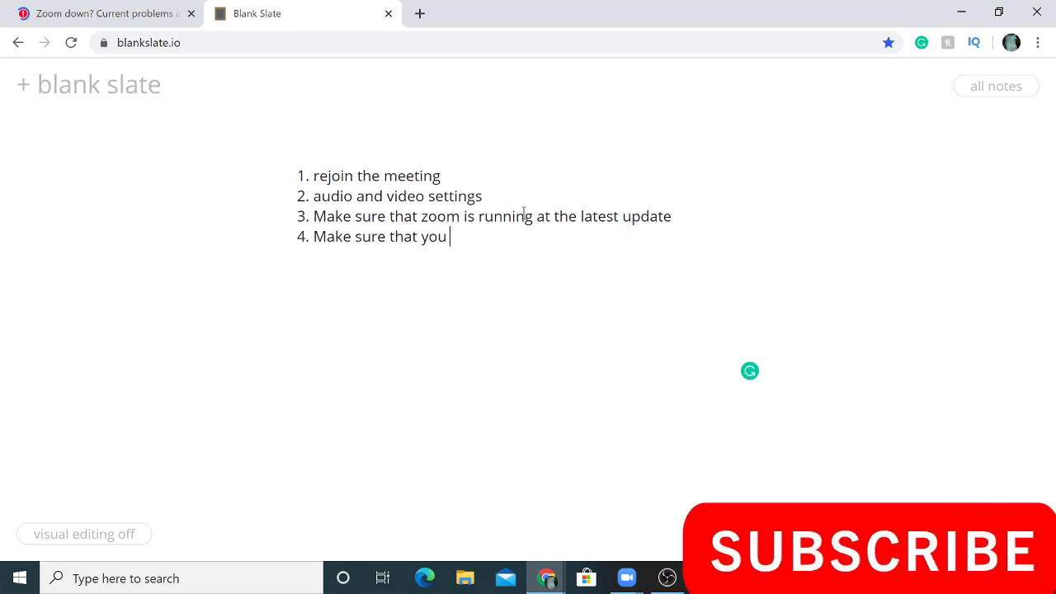
text(don't have any o)
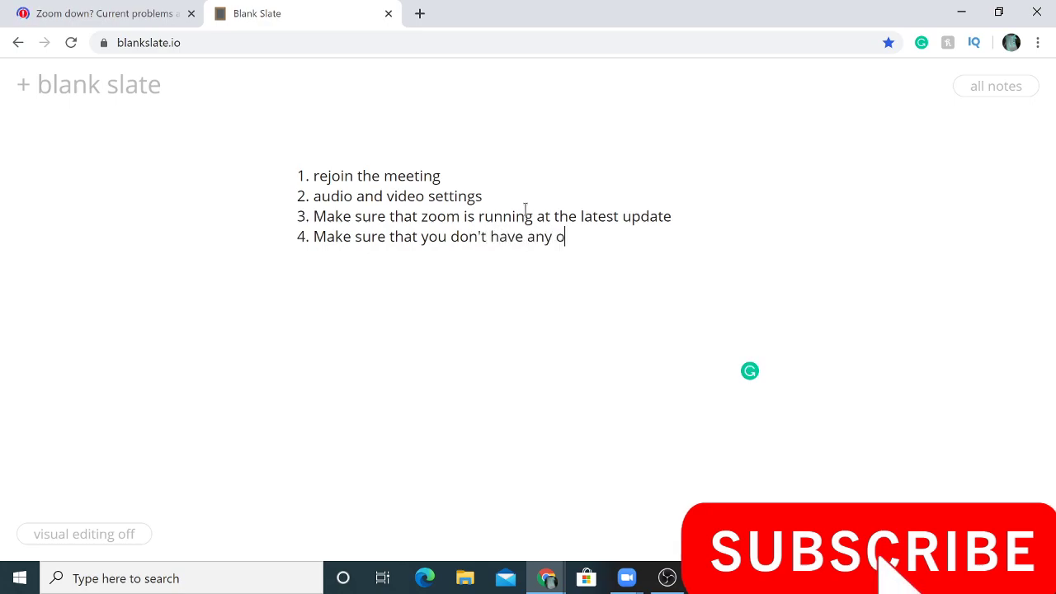
text(ther apps o)
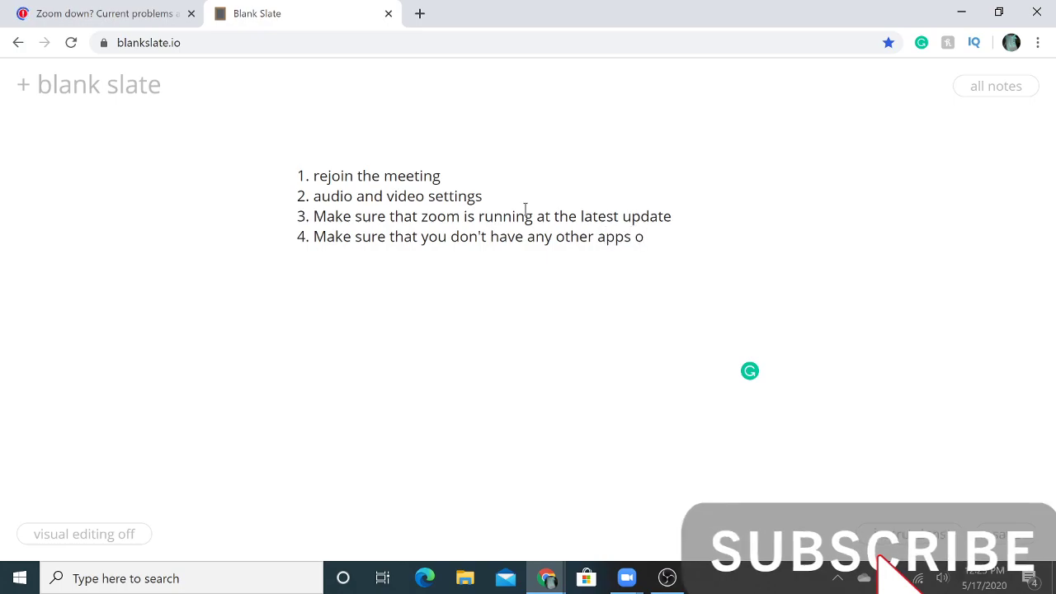
text(pen at the s)
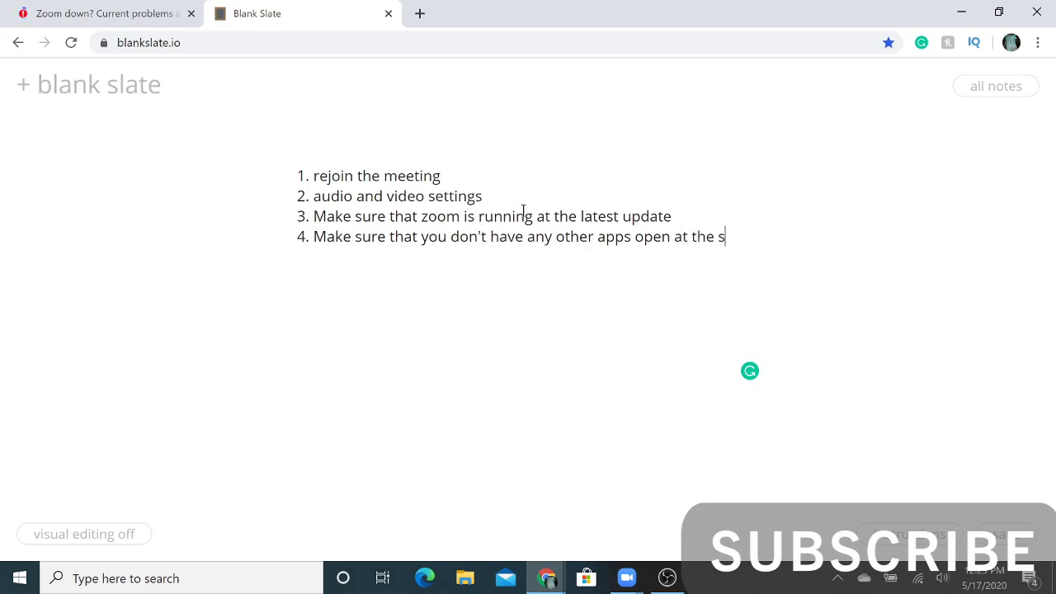
text(ame time)
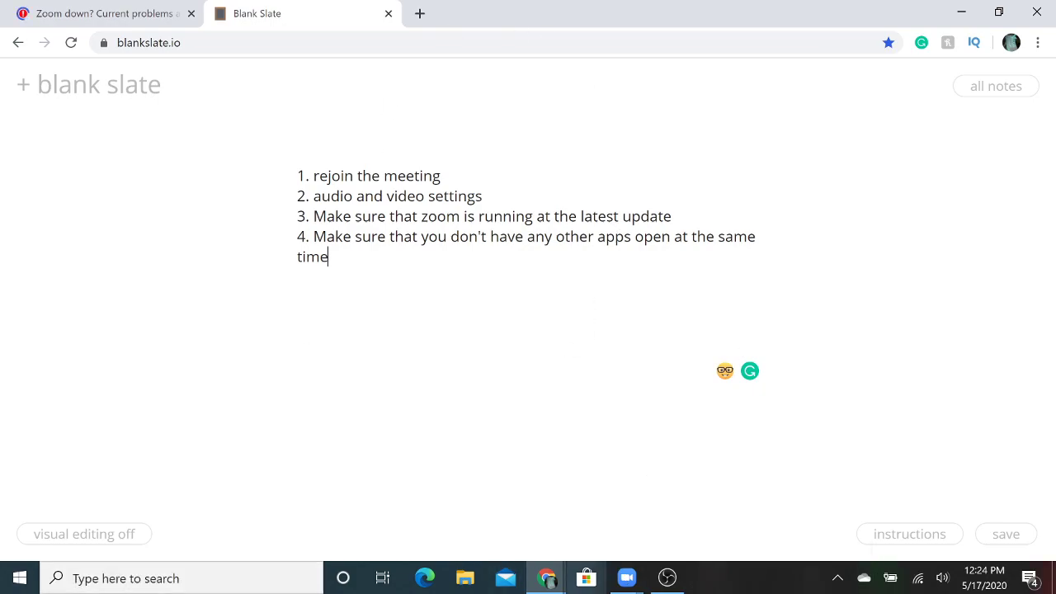
Bring the Zoom meeting forward, drag it to the centre, and minimize it to a floating thumbnail.
mouse_move(623, 581)
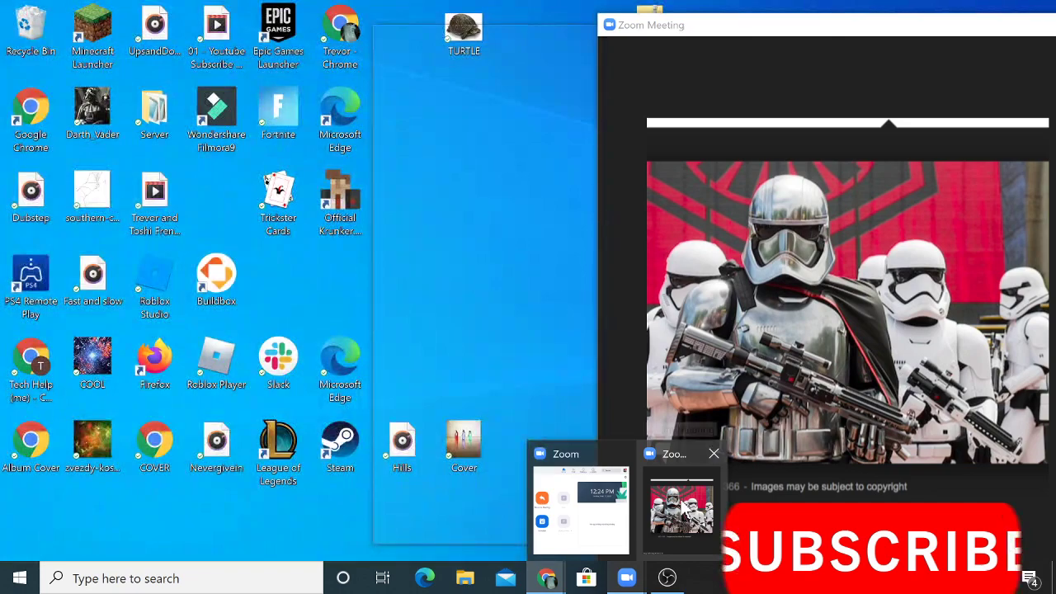
click(683, 511)
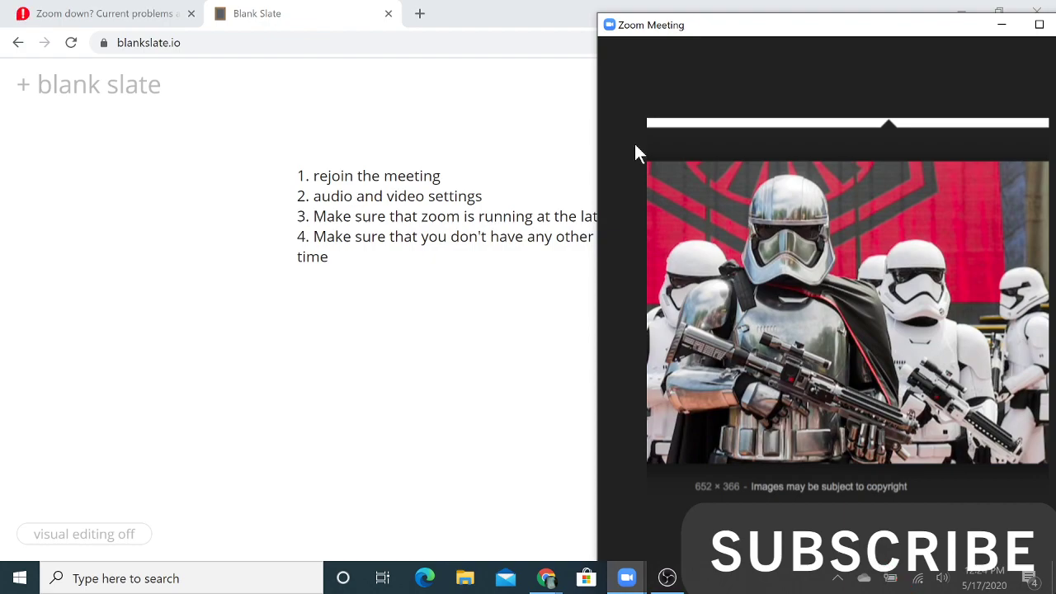
mouse_move(696, 31)
mouse_down()
mouse_move(601, 116)
mouse_move(354, 185)
mouse_up()
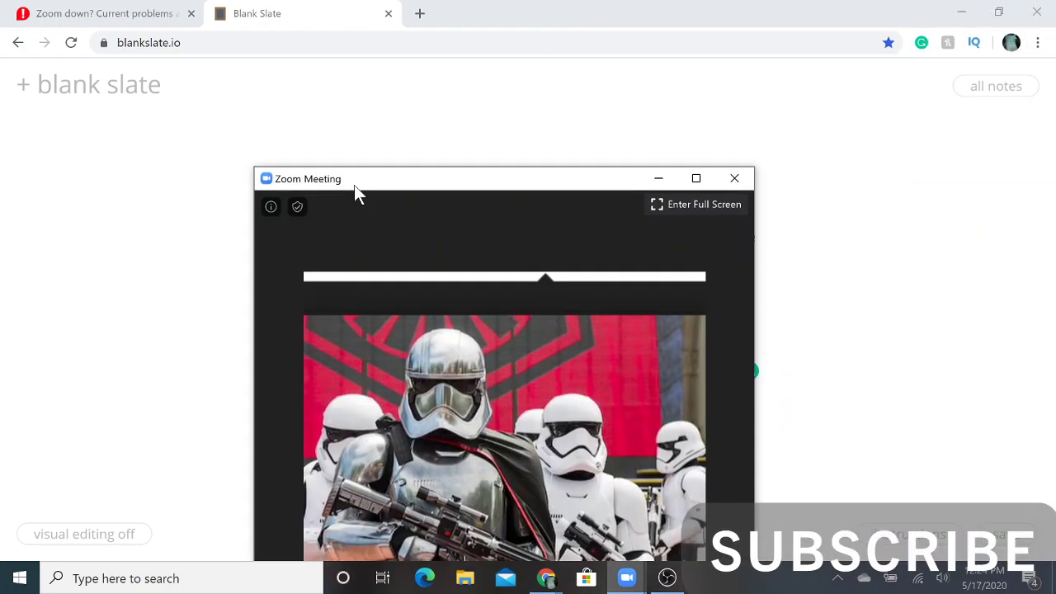
click(668, 183)
text(5. che)
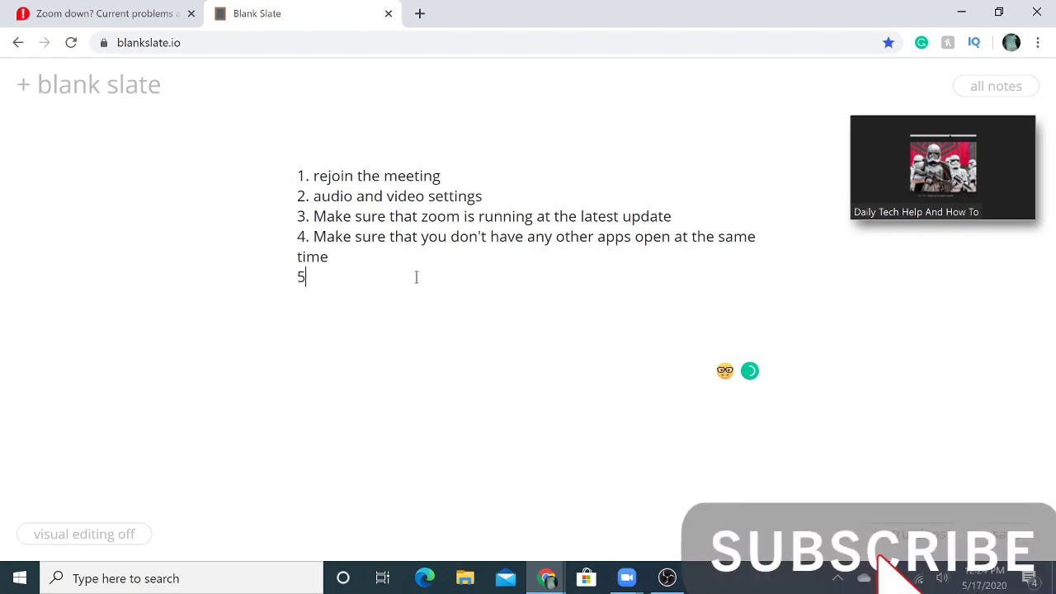
Continue typing item 5, 'check you wifi', on the note's fifth line.
text(ck yo)
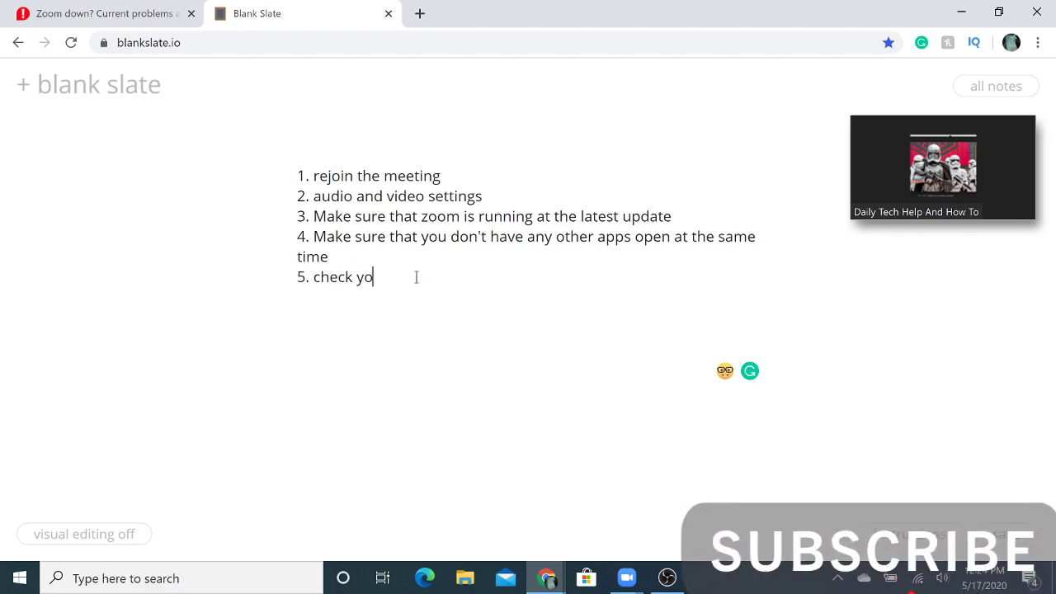